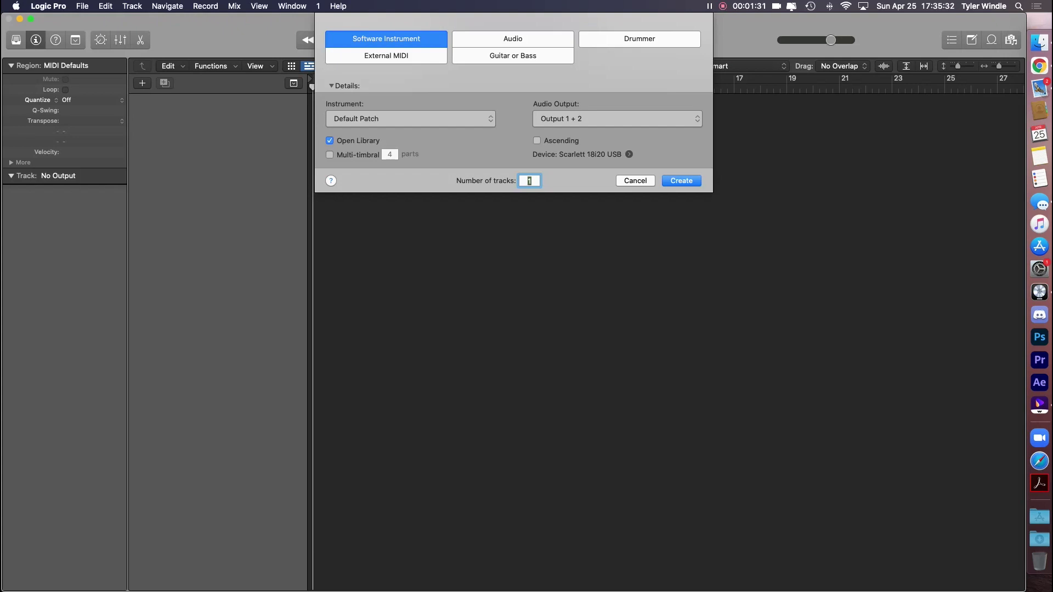
# Review the instrument and output choices for a software instrument track and the input choices for an audio track.
pyautogui.click(411, 119)
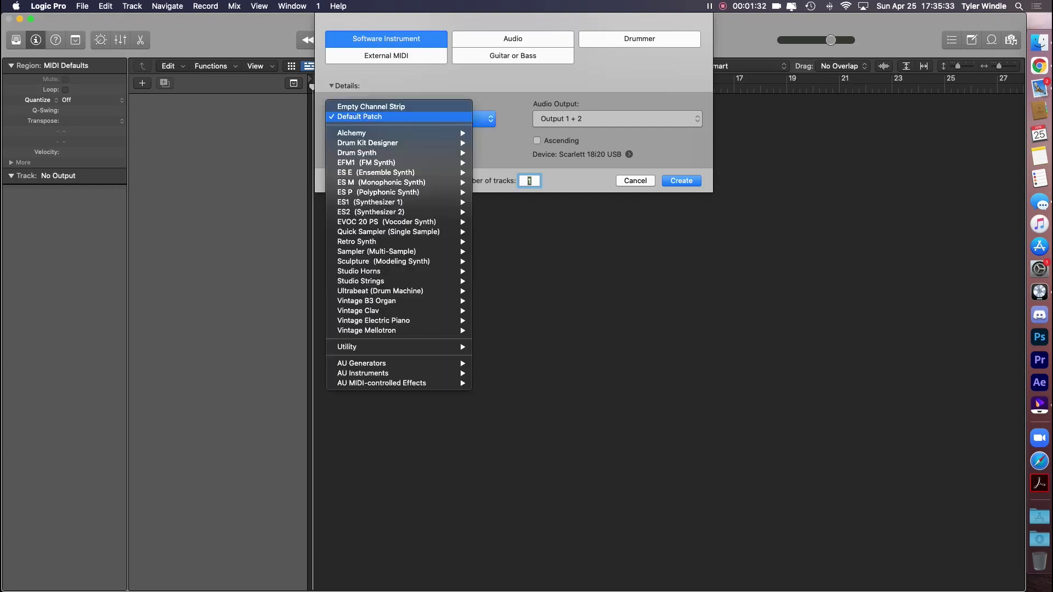
pyautogui.moveTo(384, 310)
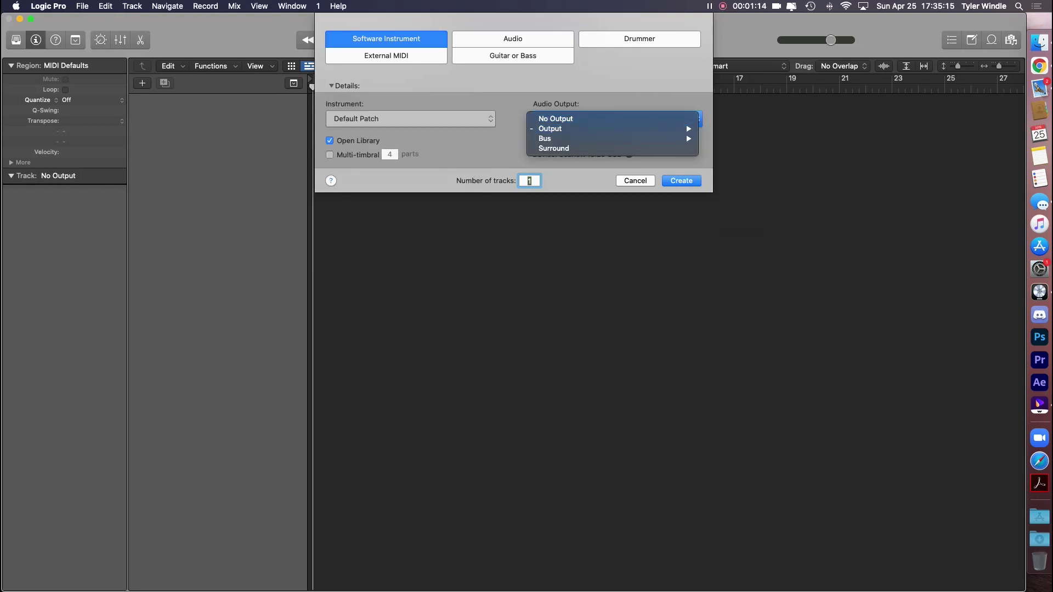
pyautogui.press('Escape')
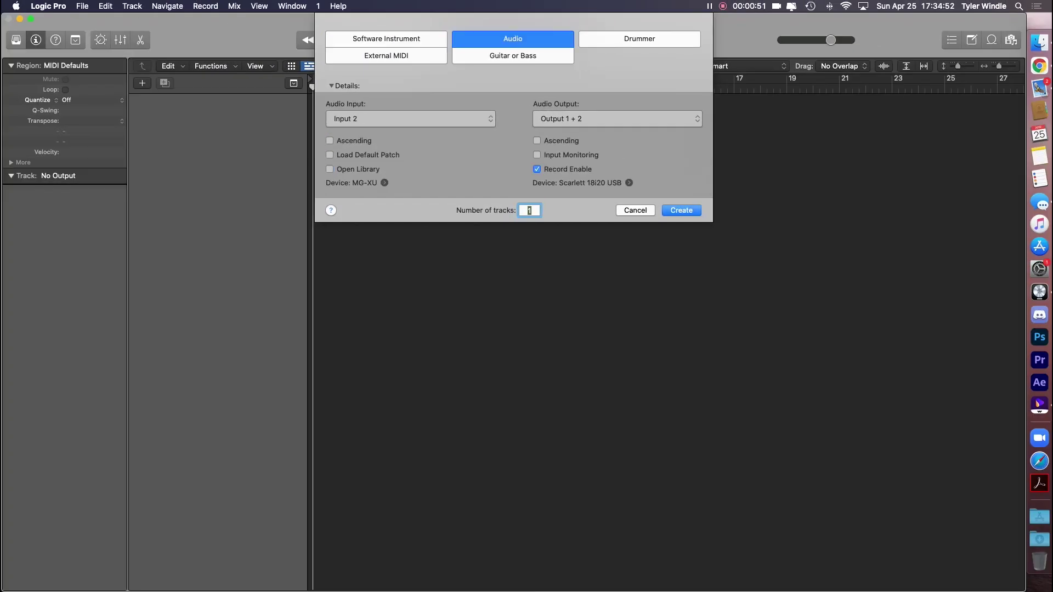
pyautogui.click(410, 118)
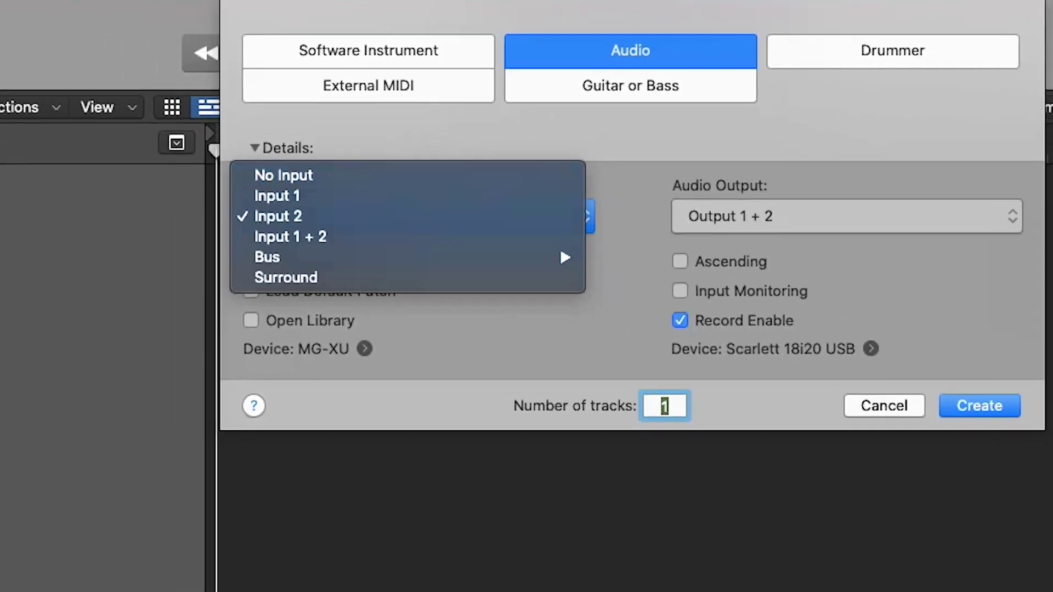
pyautogui.press('Escape')
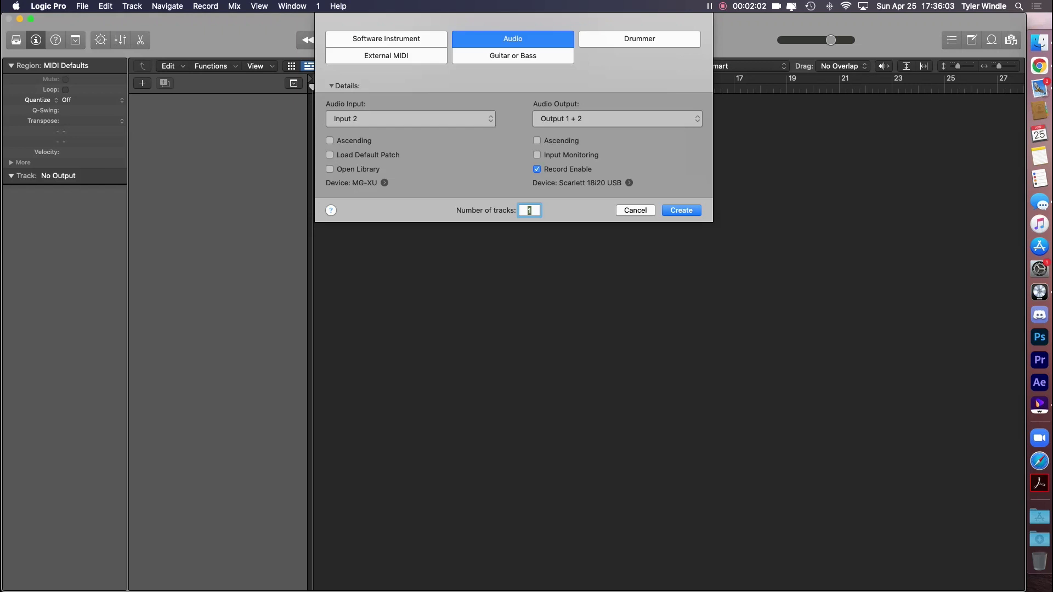
# Open the audio device preferences and review the input devices, output devices and MP3 mono bit rate choices.
pyautogui.click(385, 183)
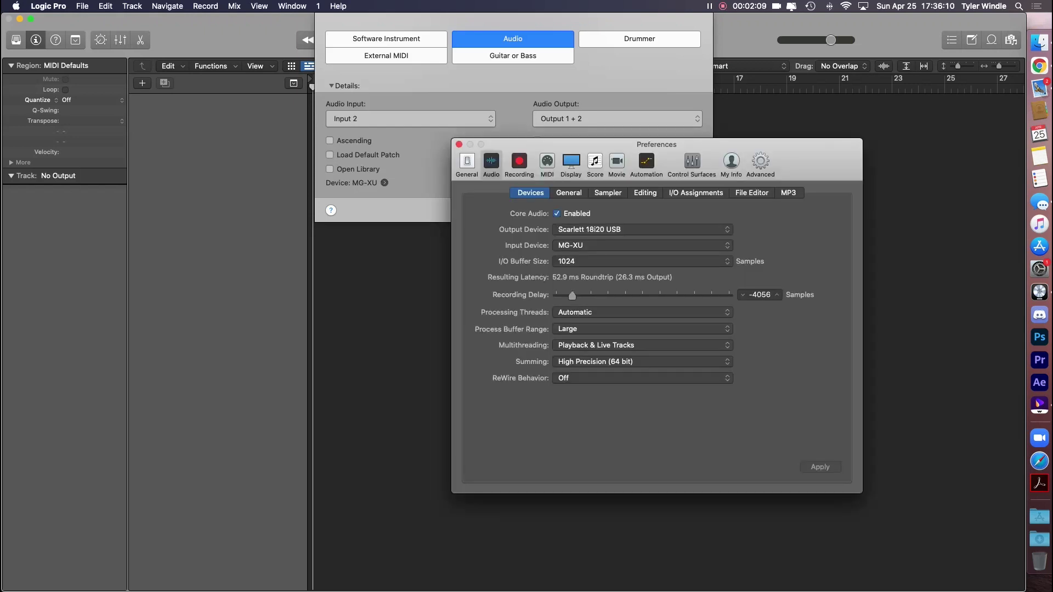
pyautogui.moveTo(560, 145); pyautogui.dragTo(492, 207)
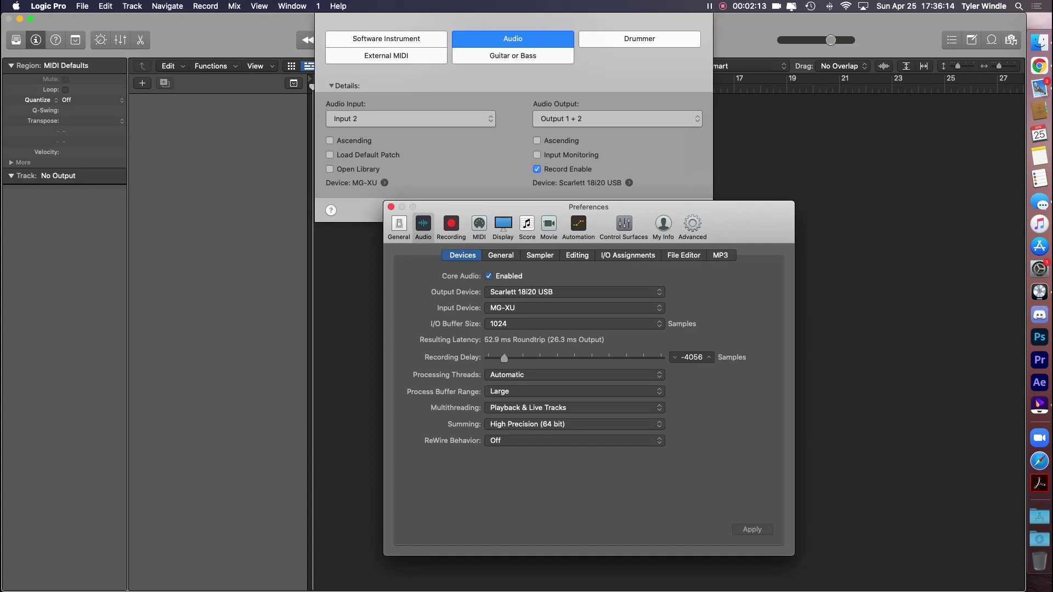
pyautogui.moveTo(492, 208); pyautogui.dragTo(441, 208)
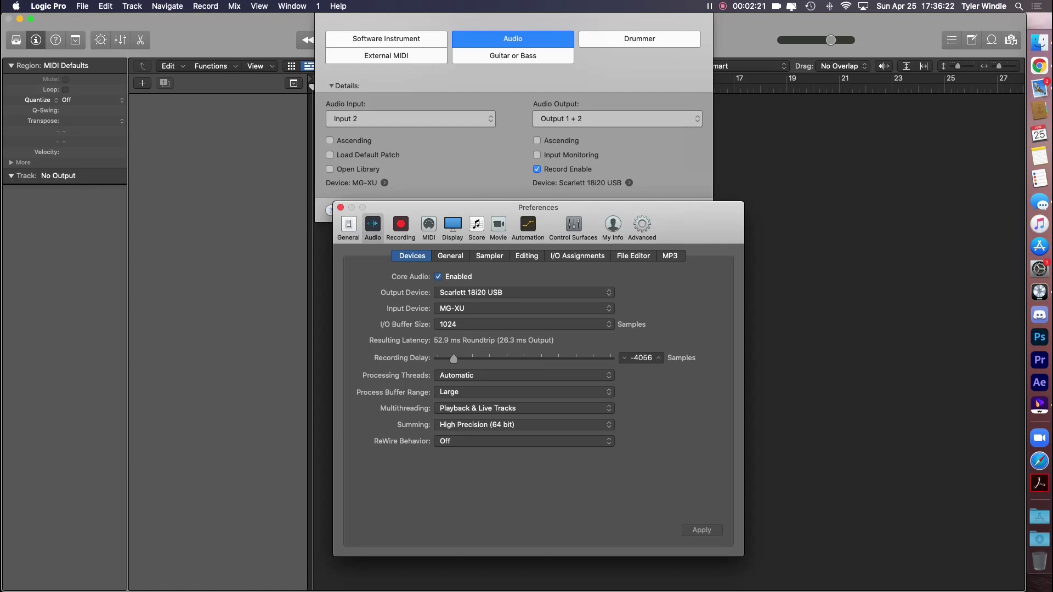
pyautogui.click(494, 309)
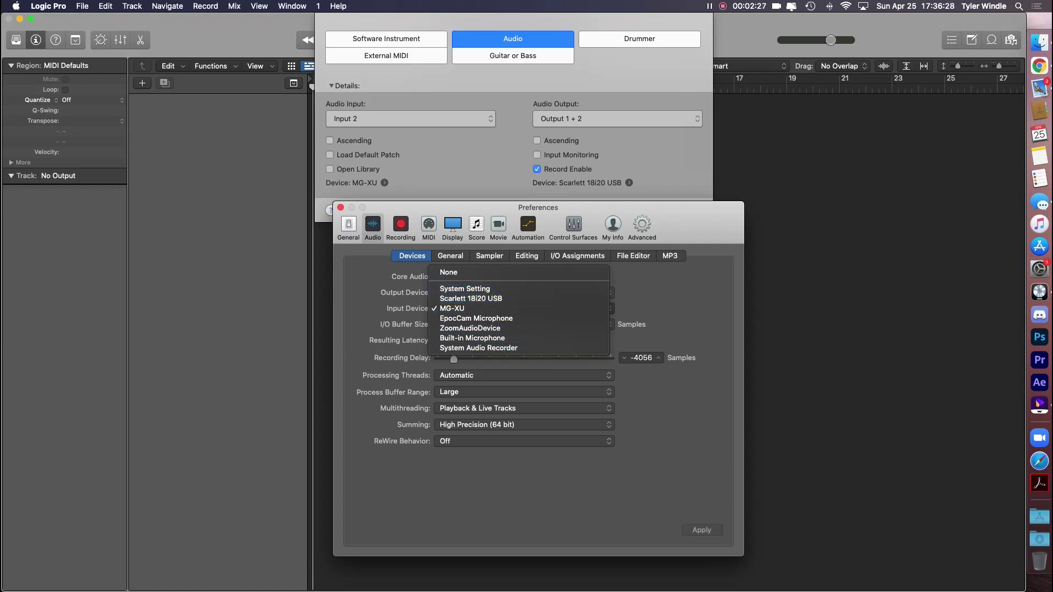
pyautogui.press('Escape')
pyautogui.click(494, 293)
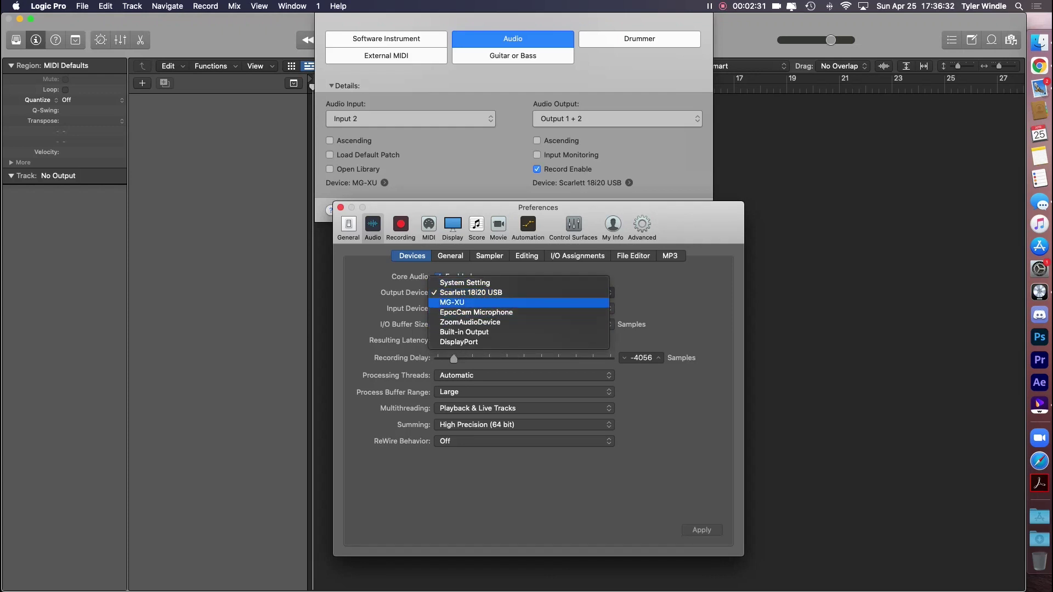
pyautogui.press('Escape')
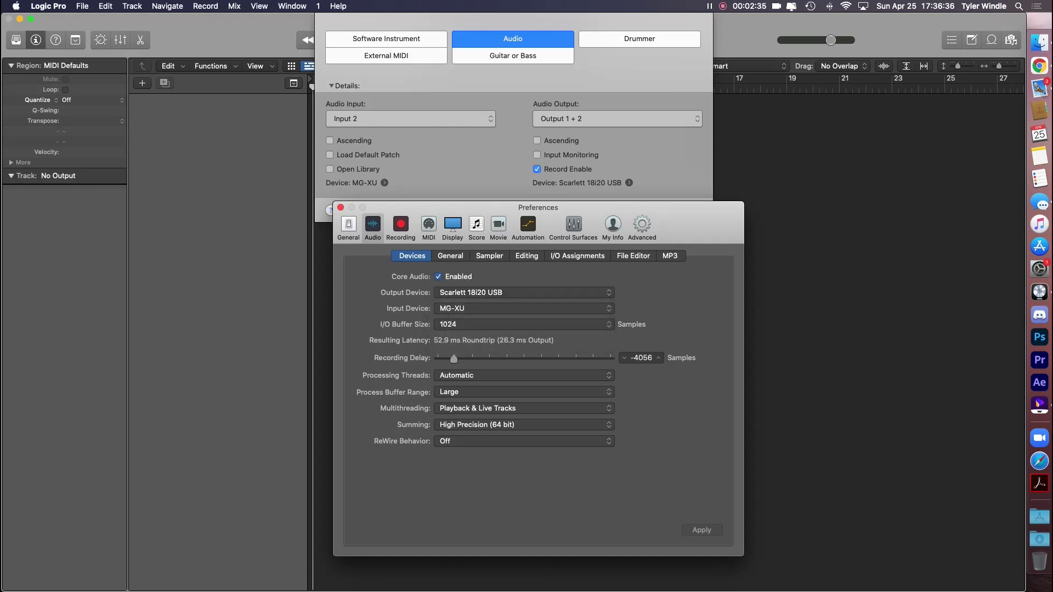
pyautogui.moveTo(471, 208); pyautogui.dragTo(464, 229)
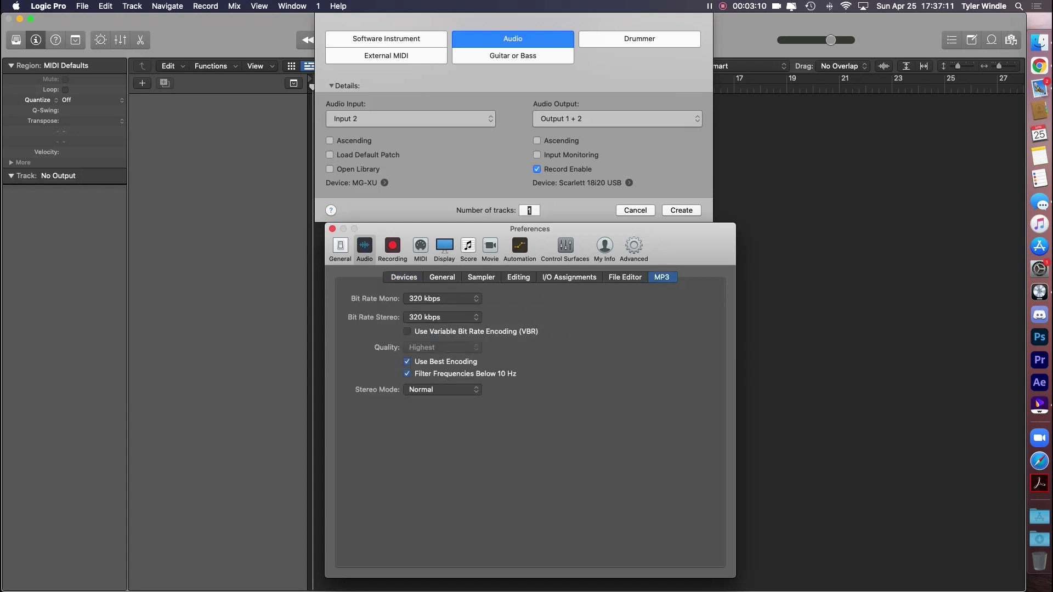
pyautogui.click(442, 299)
pyautogui.click(555, 315)
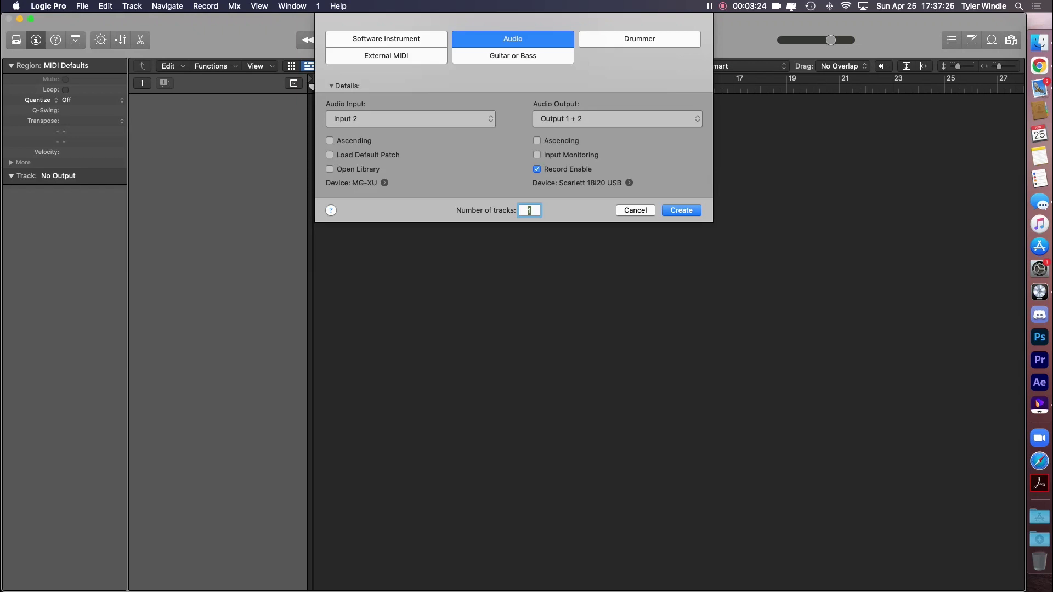
# Switch Input Monitoring for the new audio track on and back off.
pyautogui.click(537, 156)
pyautogui.click(537, 155)
# Review the genre choices for a Drummer track and the MIDI destinations for an External MIDI track.
pyautogui.click(640, 39)
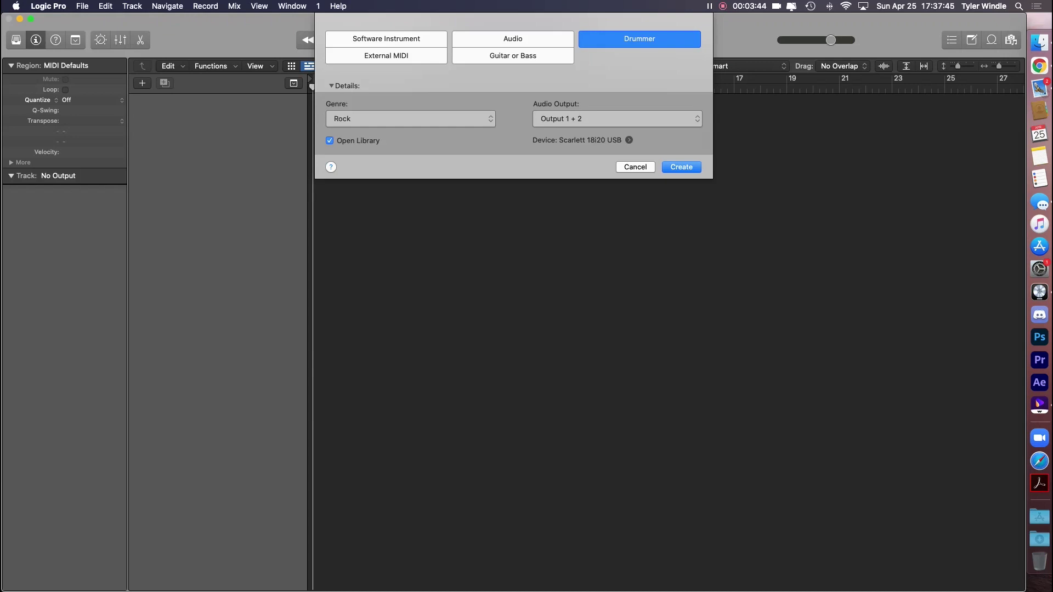
pyautogui.click(411, 119)
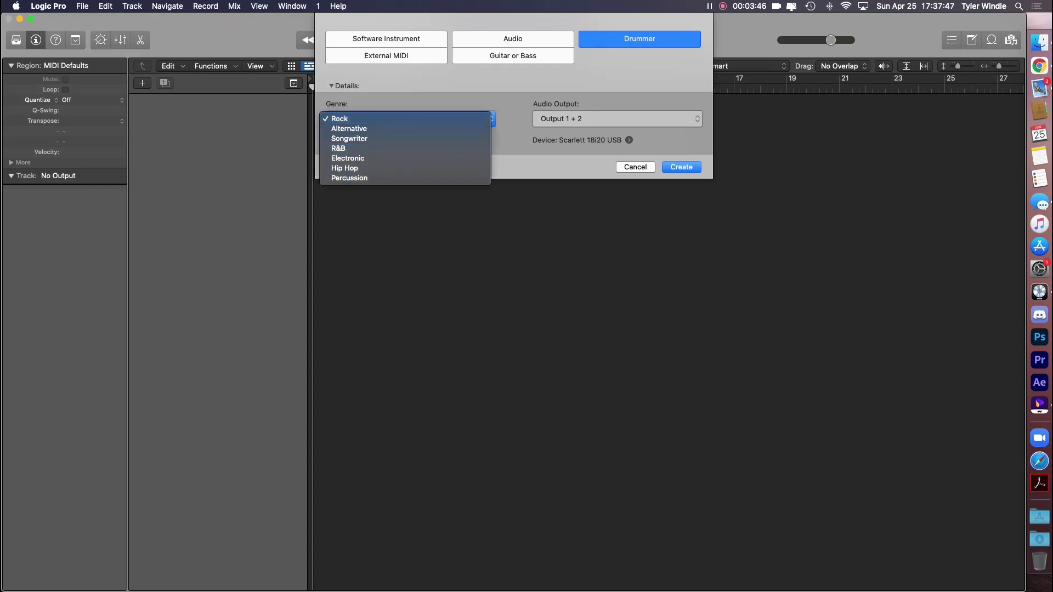
pyautogui.press('Escape')
pyautogui.click(410, 119)
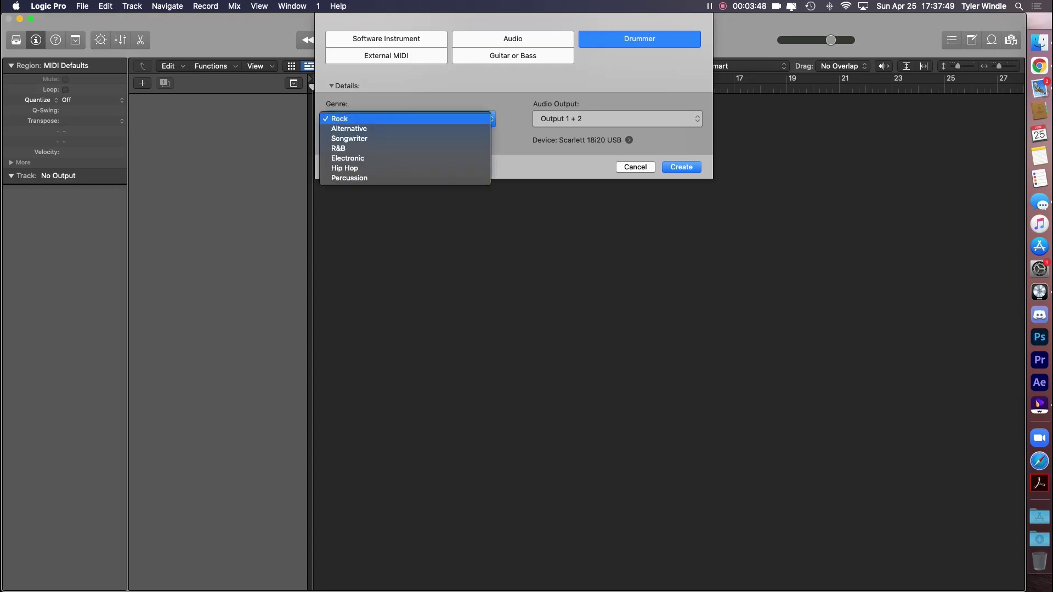
pyautogui.press('Escape')
pyautogui.click(387, 56)
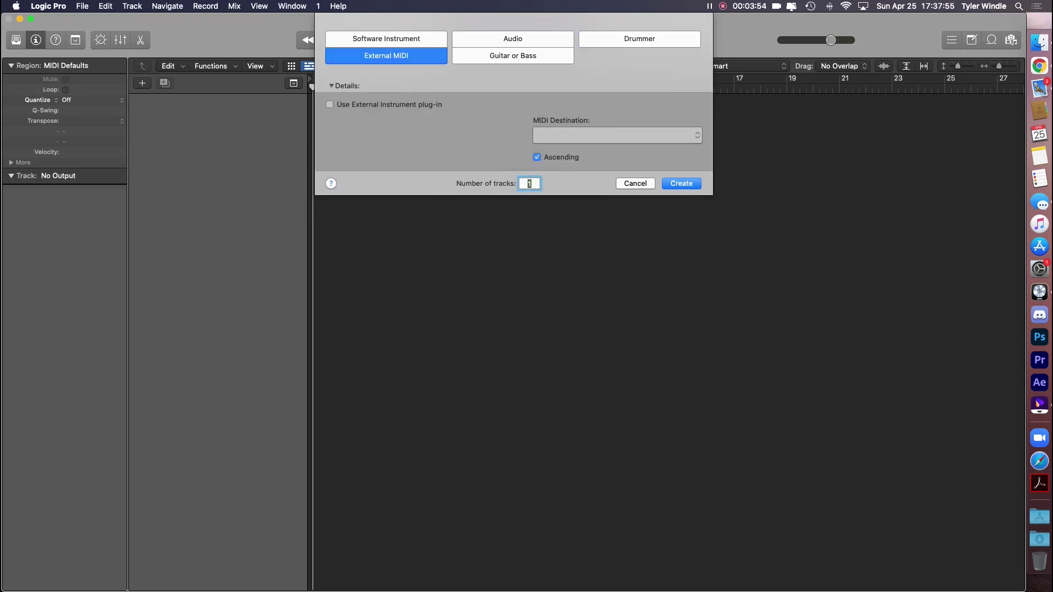
pyautogui.click(617, 136)
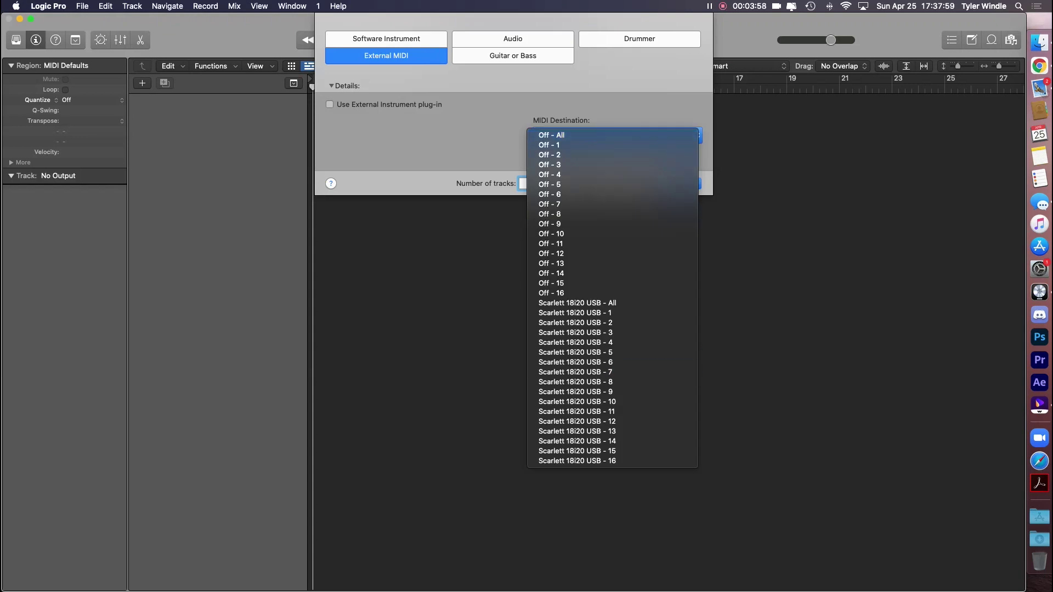
pyautogui.press('Escape')
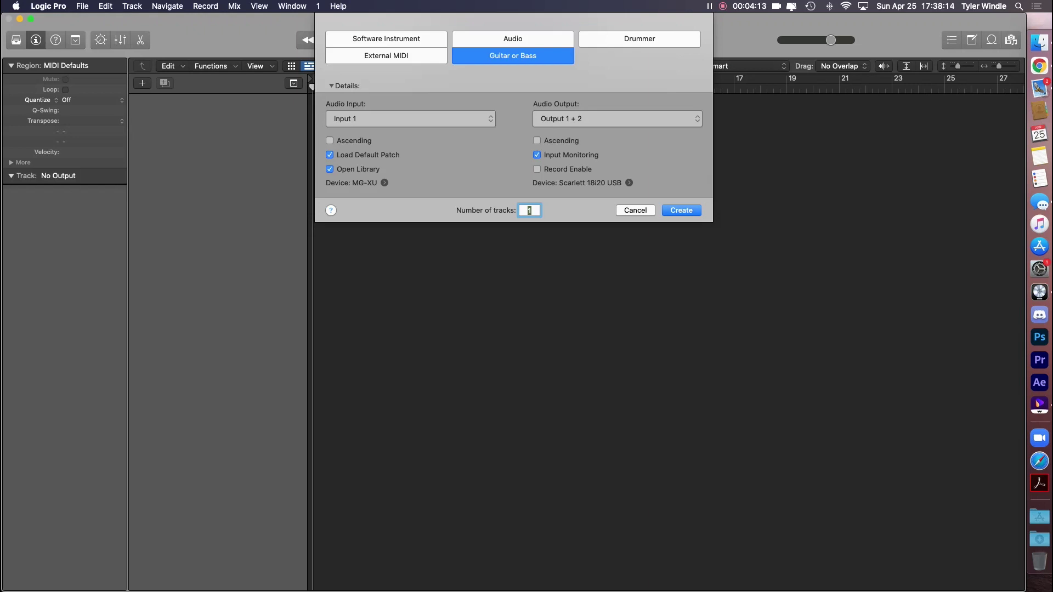
# Create one record-enabled audio track with Input 2 and Output 1 + 2.
pyautogui.click(513, 39)
pyautogui.press('Return')
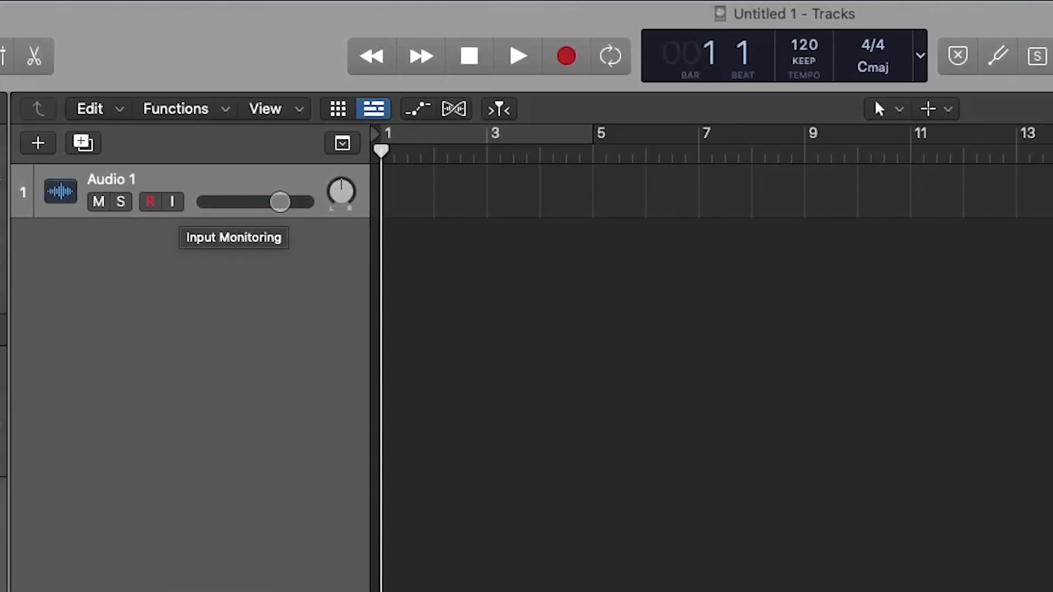
# Raise the volume of the Audio 1 track to +1.5 dB and set it back to 0 dB.
pyautogui.moveTo(280, 202)
pyautogui.mouseDown()
pyautogui.moveTo(299, 203)
pyautogui.moveTo(268, 202)
pyautogui.moveTo(288, 203)
pyautogui.mouseUp()
pyautogui.doubleClick(289, 205)
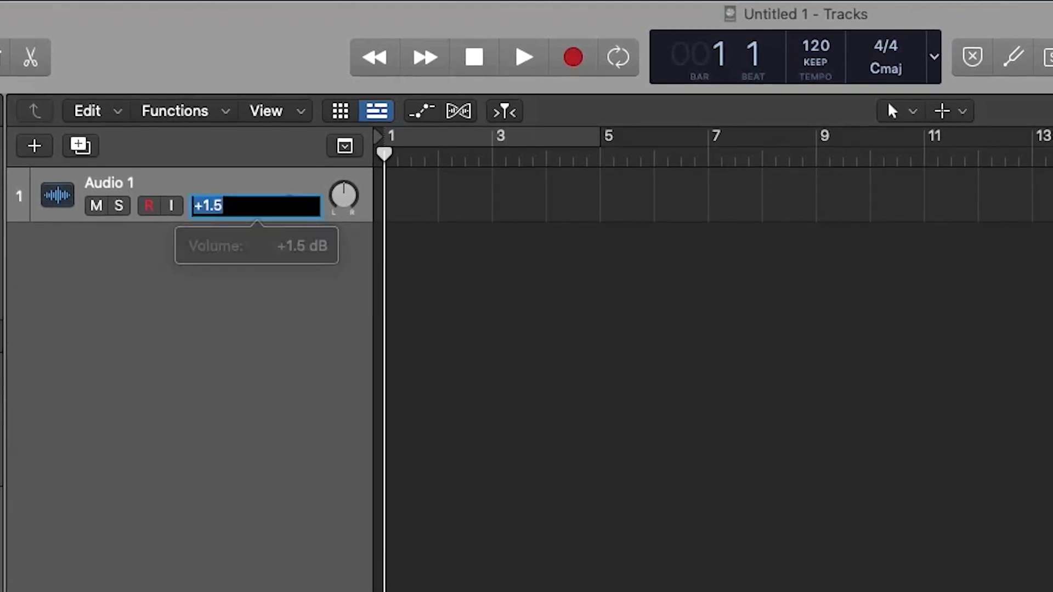
pyautogui.write('0')
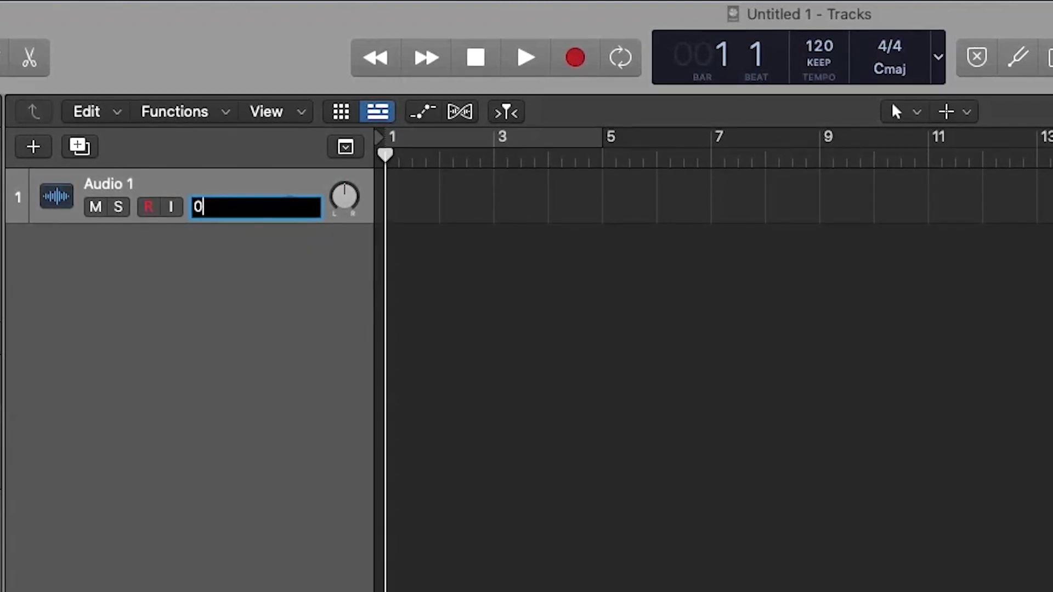
pyautogui.press('Return')
# Pan the Audio 1 track to about +63 and reset its pan to center.
pyautogui.moveTo(345, 197); pyautogui.dragTo(345, 225)
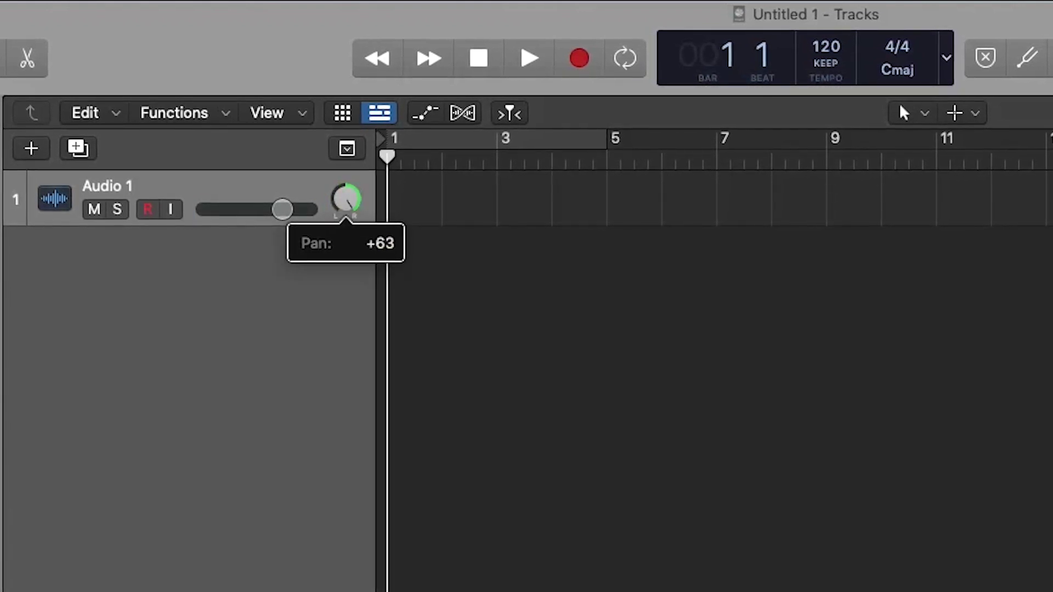
pyautogui.moveTo(344, 225); pyautogui.dragTo(344, 189)
pyautogui.doubleClick(346, 199)
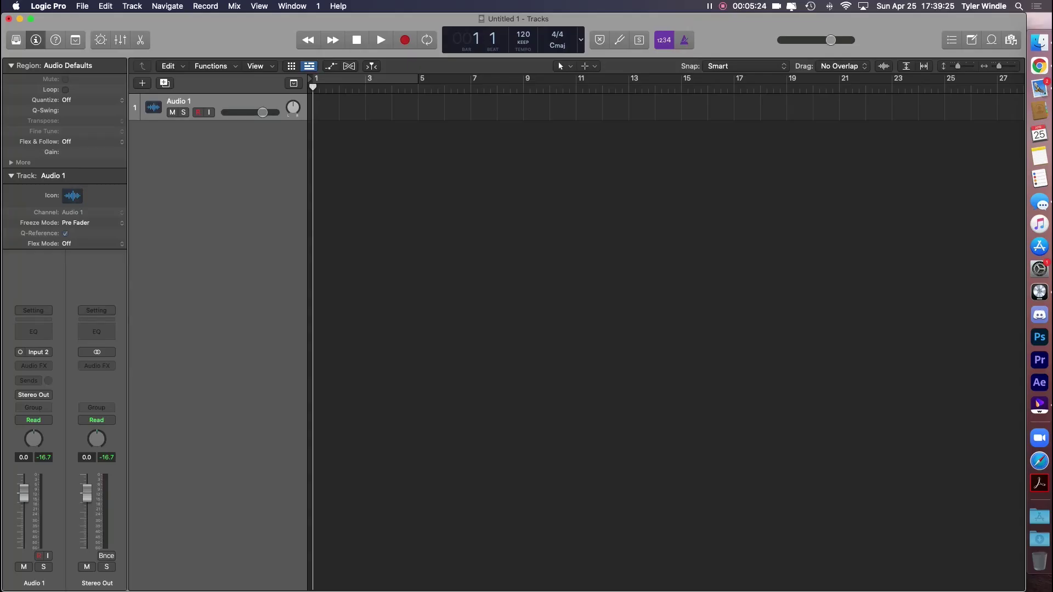
# Create a second record-enabled audio track with Input 2 and Output 1 + 2.
pyautogui.press('alt+super+n')
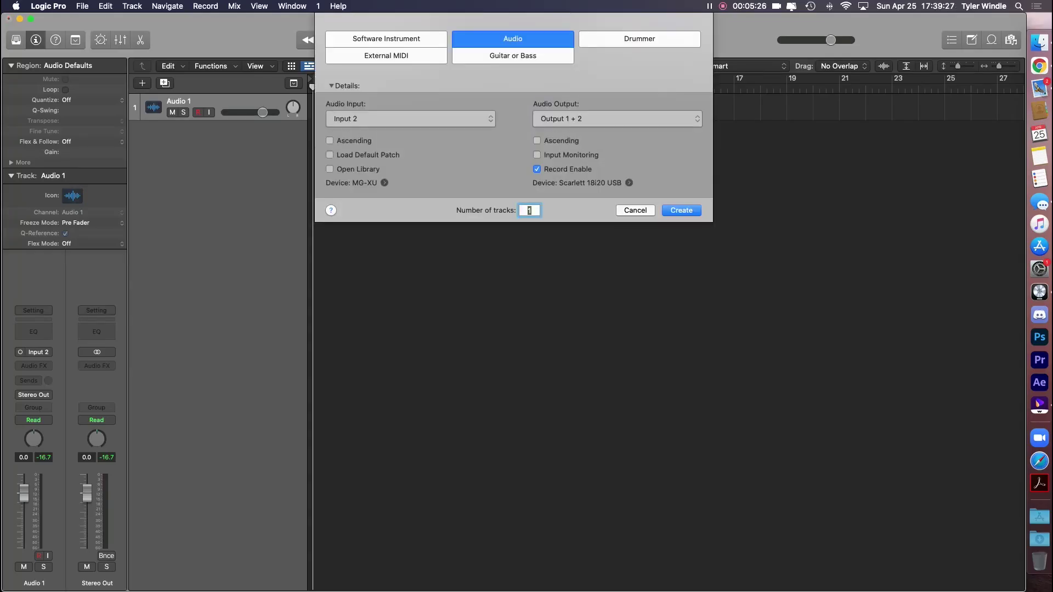
pyautogui.click(410, 119)
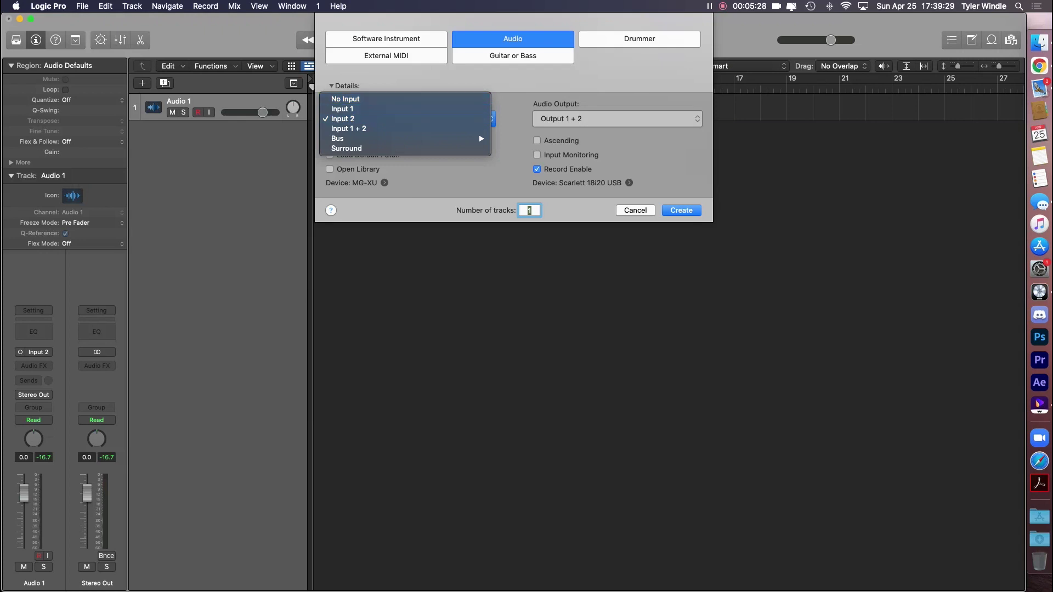
pyautogui.press('Escape')
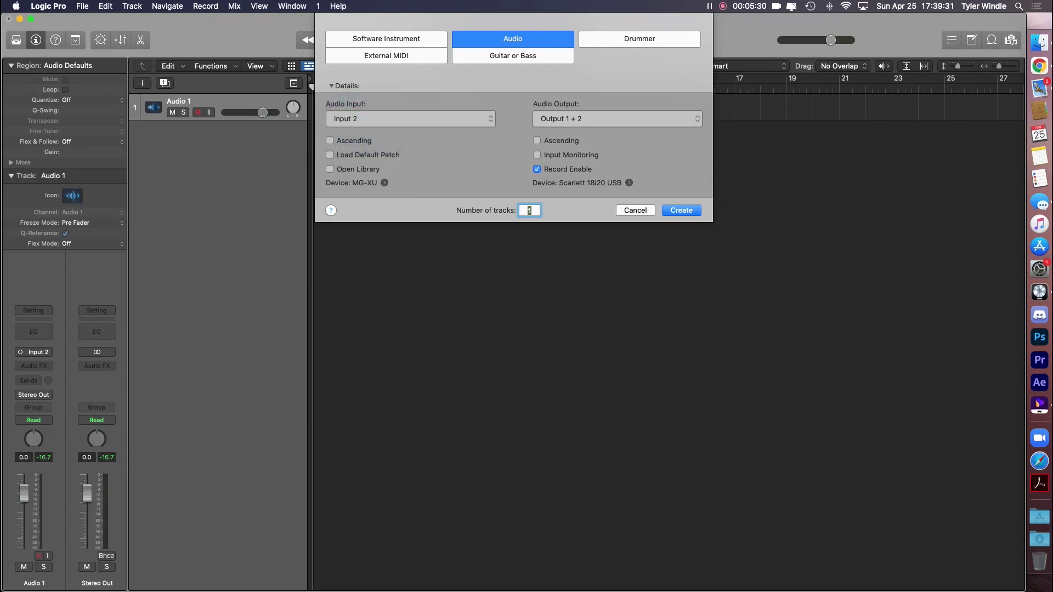
pyautogui.press('Return')
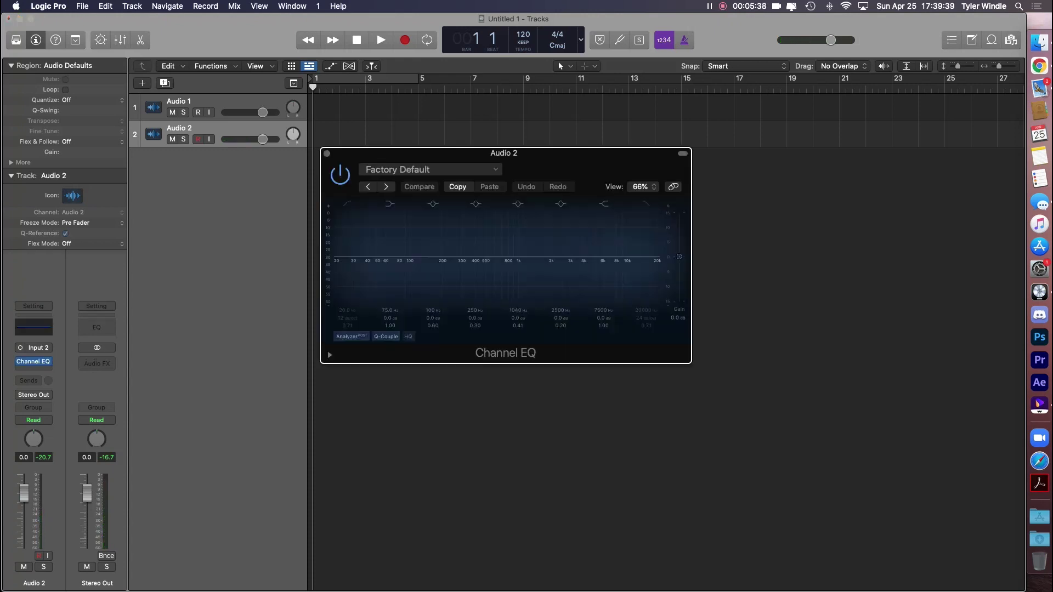
# Insert a Compressor below the Channel EQ on the Audio 2 channel strip and close the plug-in window.
pyautogui.click(34, 362)
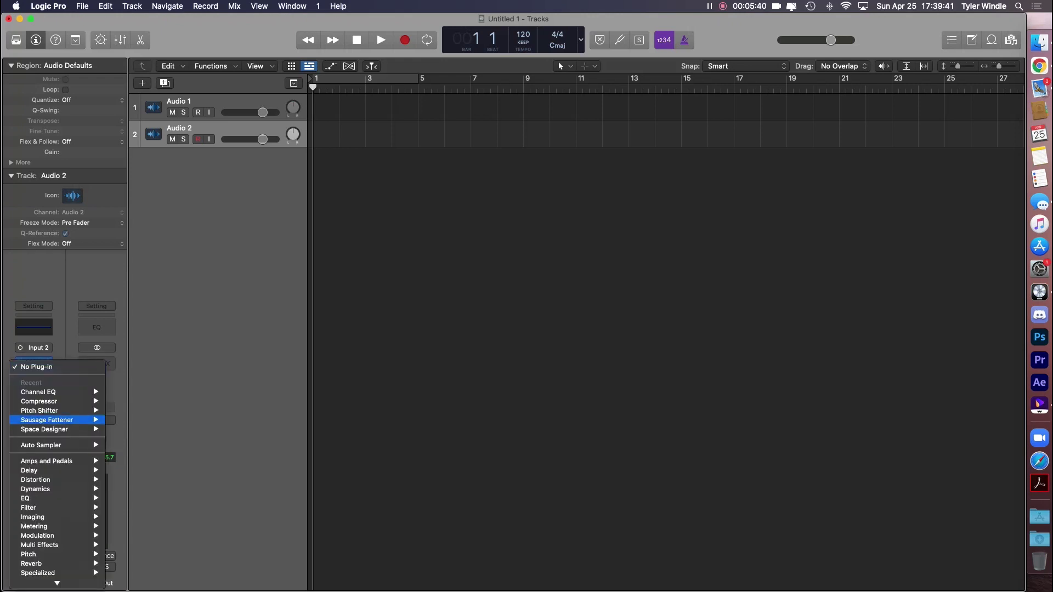
pyautogui.click(125, 393)
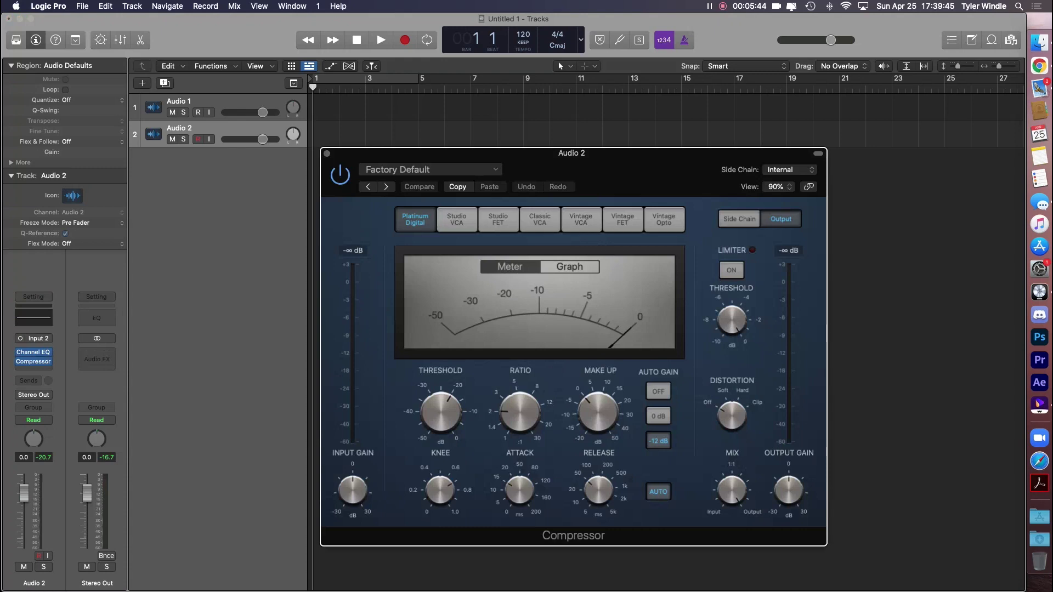
pyautogui.press('super+w')
# Insert the mono Enveloper dynamics plug-in below the Compressor on the Audio 2 channel strip and close its window.
pyautogui.click(34, 367)
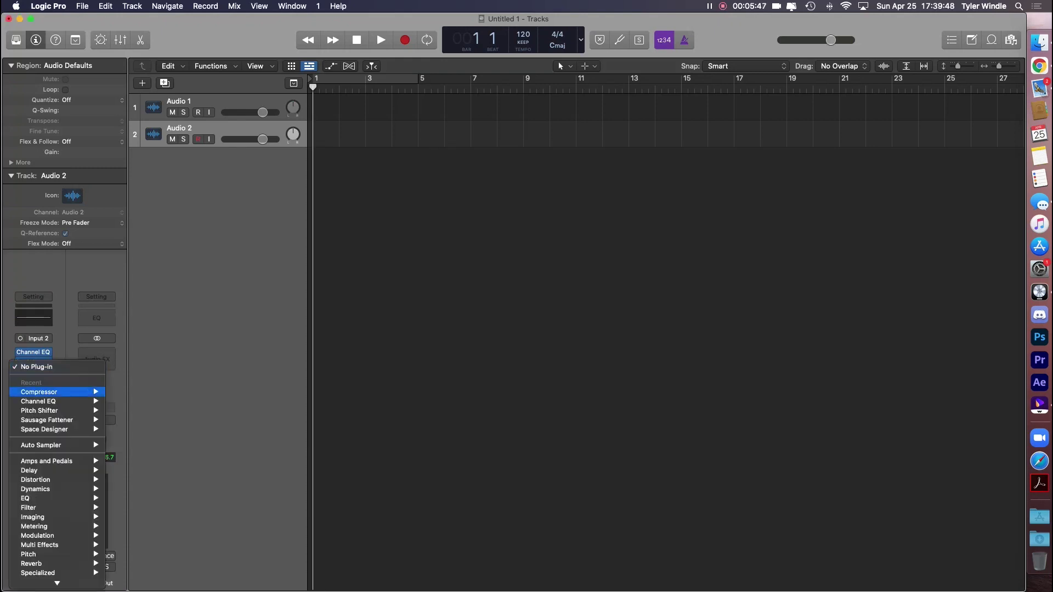
pyautogui.moveTo(50, 489)
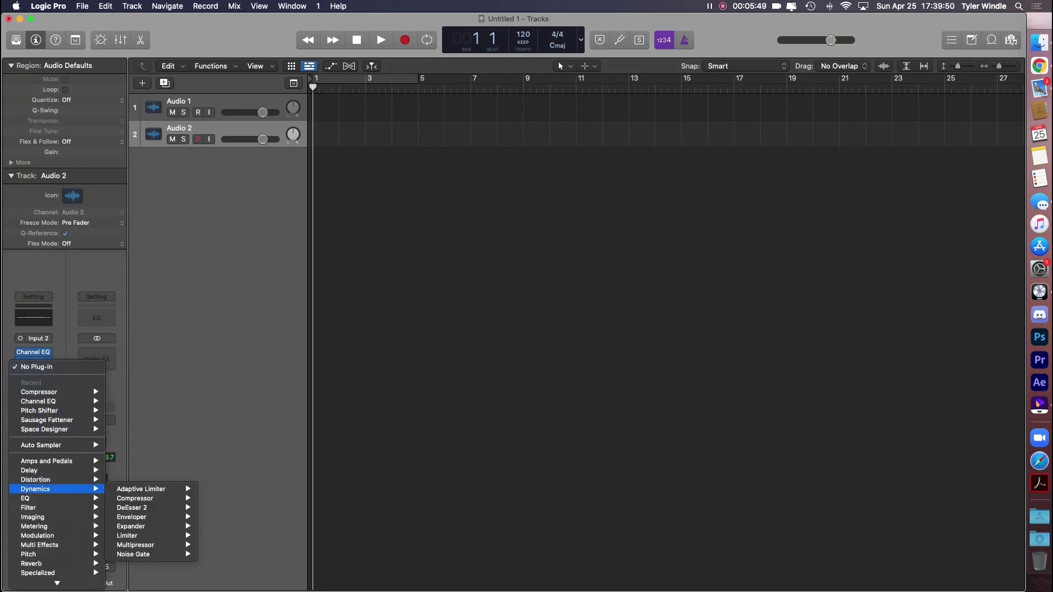
pyautogui.moveTo(164, 517)
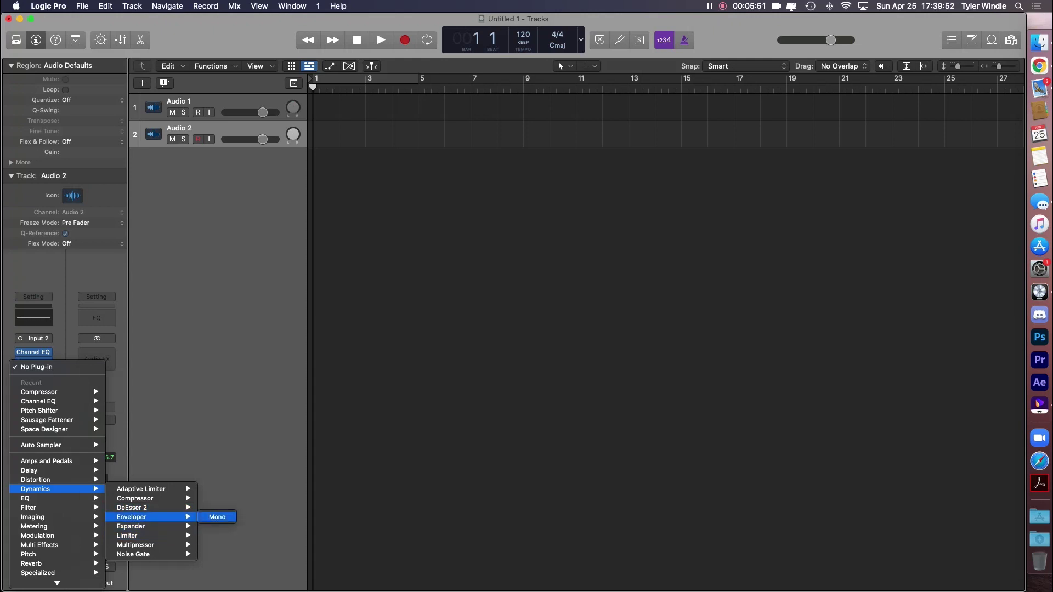
pyautogui.click(217, 517)
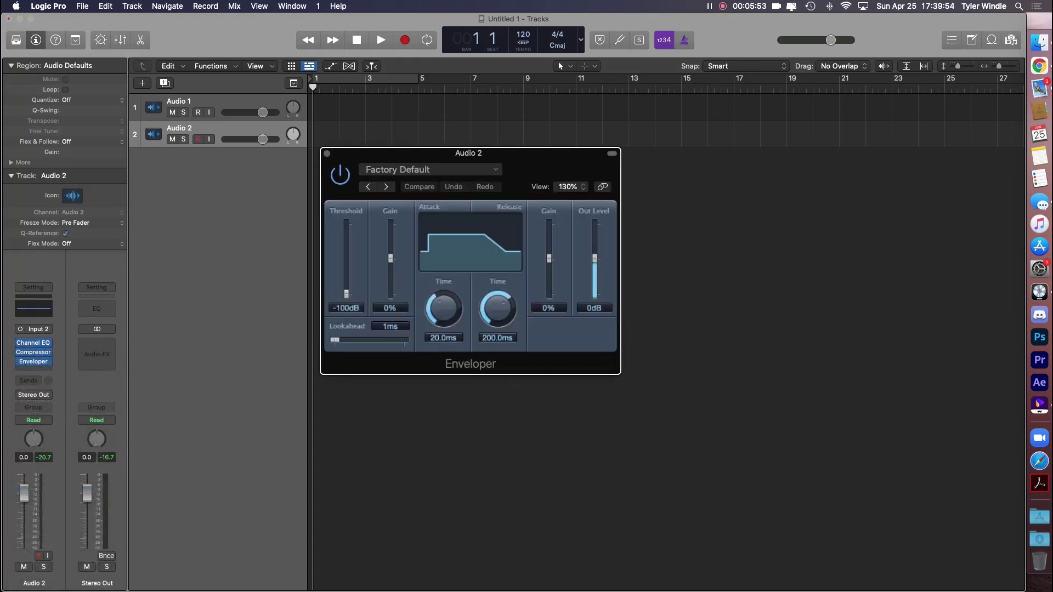
pyautogui.press('super+w')
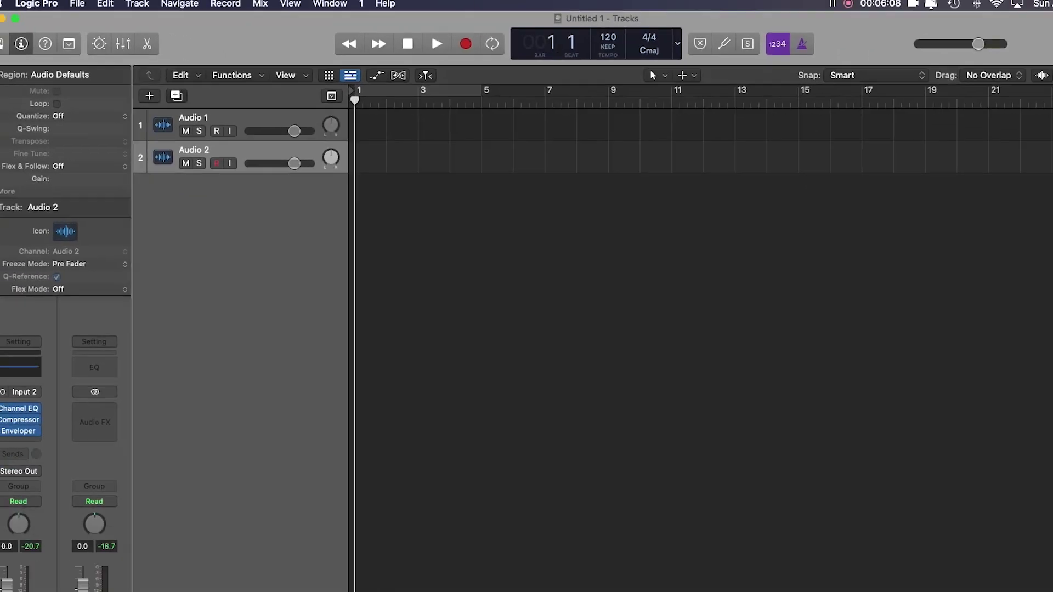
# Duplicate the Audio 2 track with its plug-ins and inspect the copied Compressor on the new Audio 3 track.
pyautogui.click(256, 181)
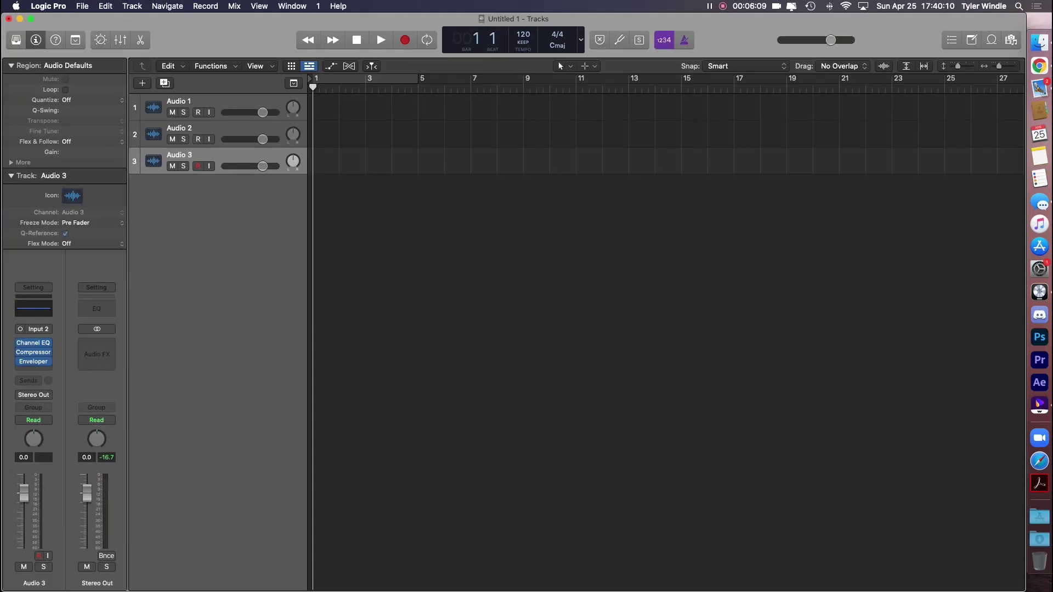
pyautogui.click(230, 129)
pyautogui.click(230, 156)
pyautogui.click(32, 352)
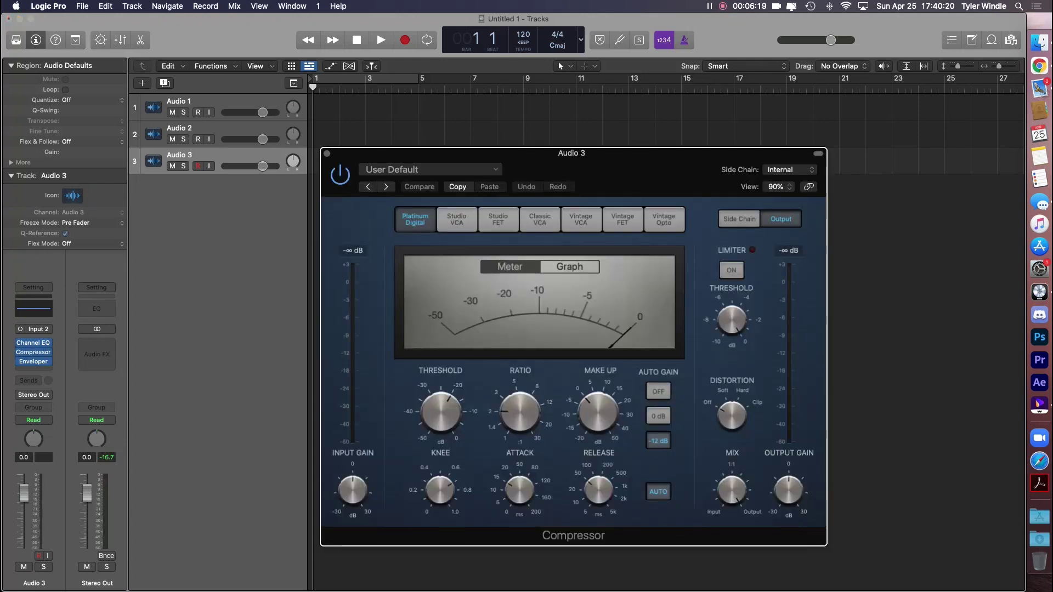
pyautogui.click(327, 154)
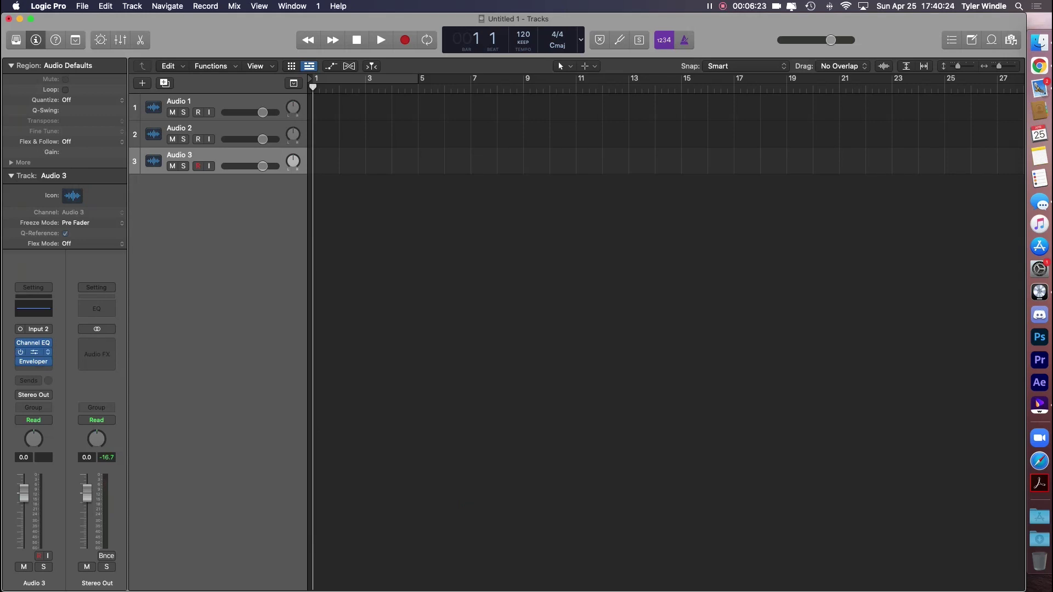
# Toggle the outer bands of Audio 3's Channel EQ, load the Final Mix - Pop preset and close the plug-in window.
pyautogui.click(33, 343)
pyautogui.click(453, 256)
pyautogui.click(347, 205)
pyautogui.click(604, 204)
pyautogui.click(647, 204)
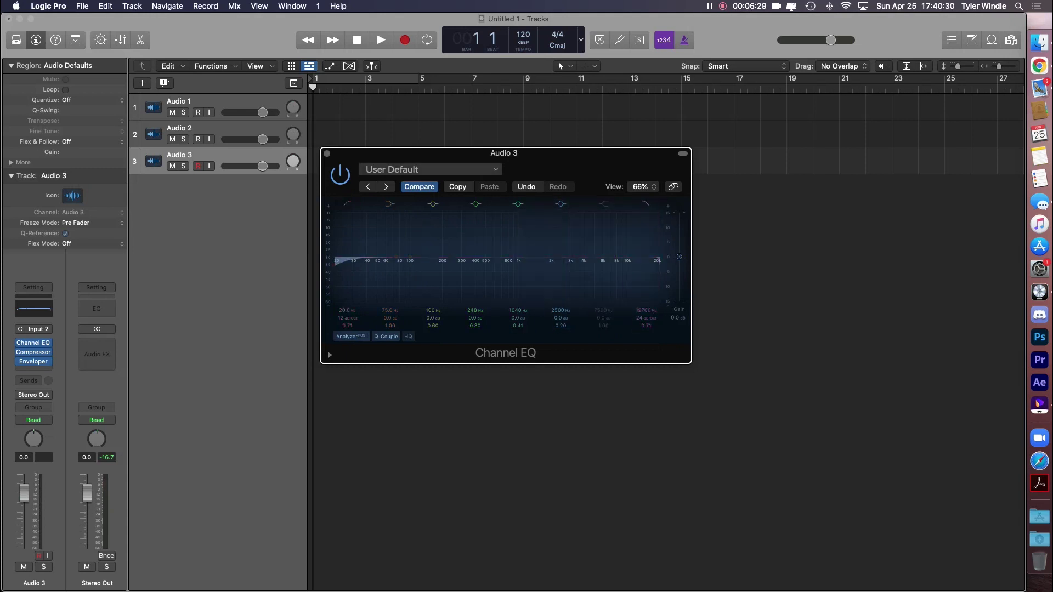
pyautogui.click(431, 169)
pyautogui.moveTo(521, 404)
pyautogui.moveTo(494, 424)
pyautogui.click(604, 462)
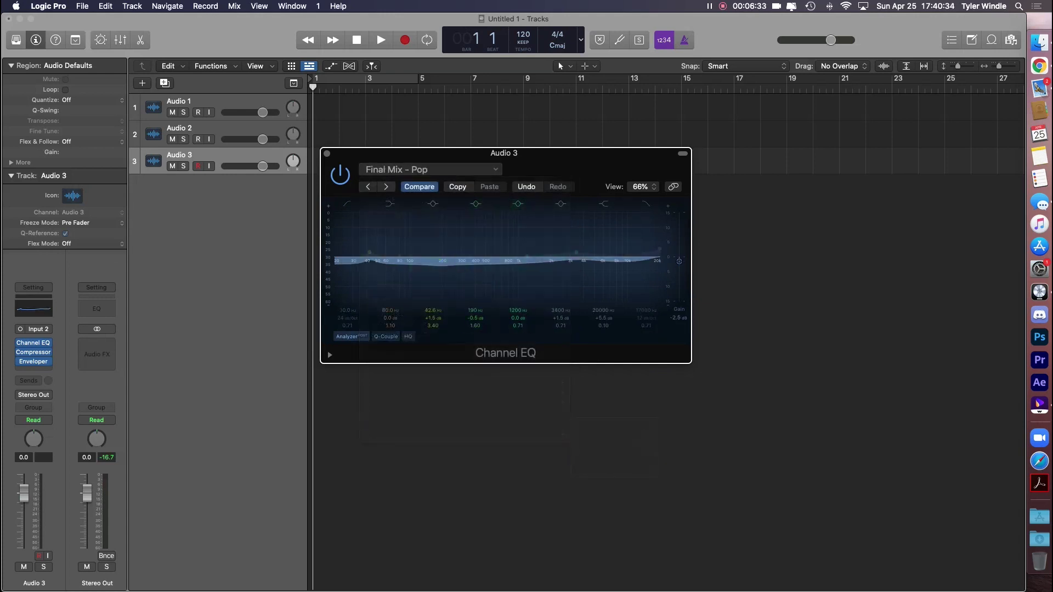
pyautogui.press('super+w')
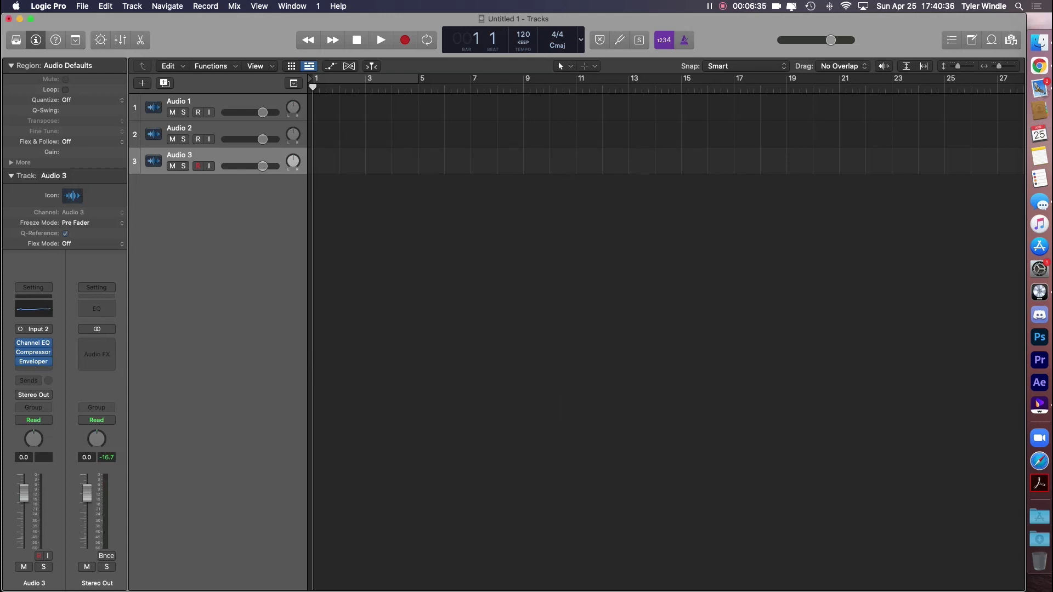
# Load the Add Tail preset in Audio 3's Enveloper and close the plug-in window.
pyautogui.press('Up')
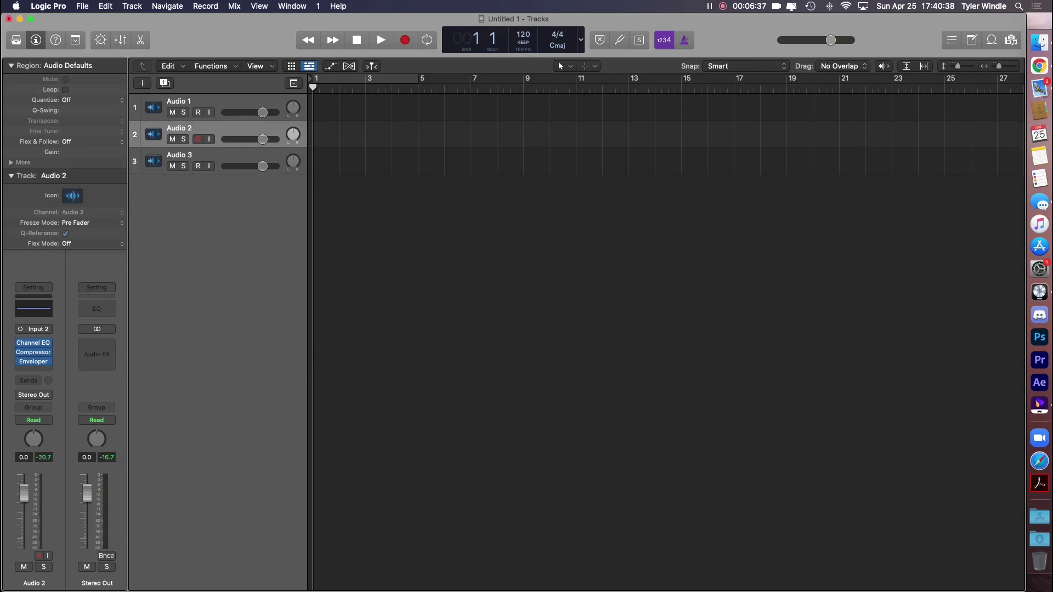
pyautogui.press('Down')
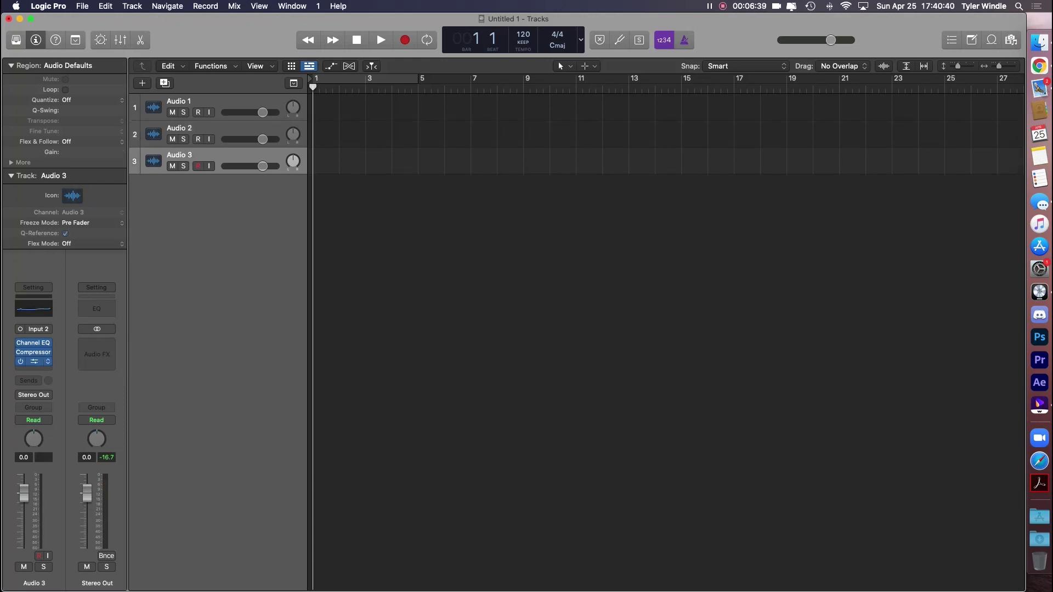
pyautogui.click(34, 362)
pyautogui.click(430, 170)
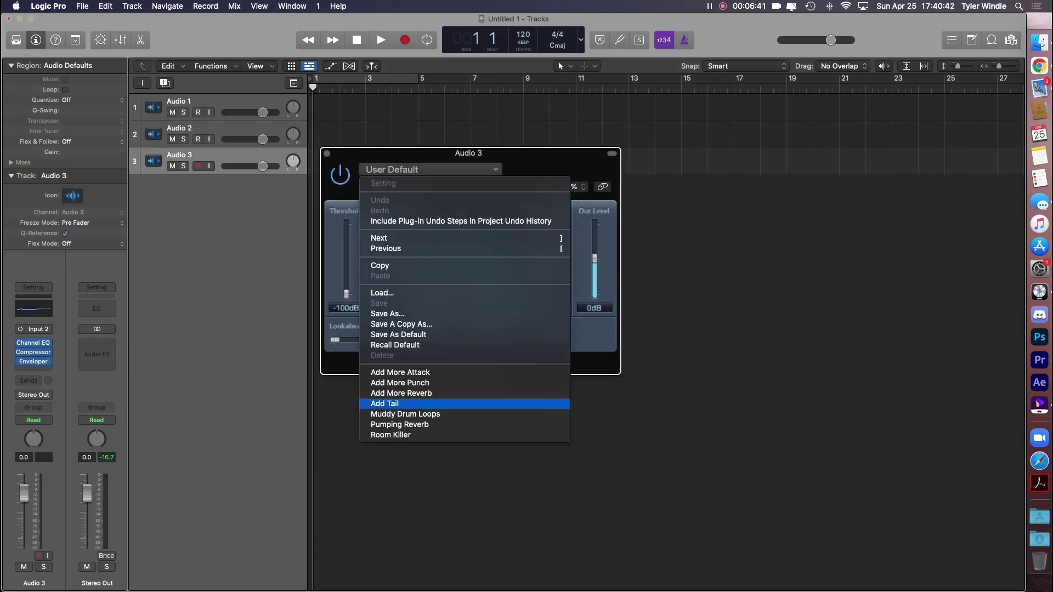
pyautogui.click(385, 404)
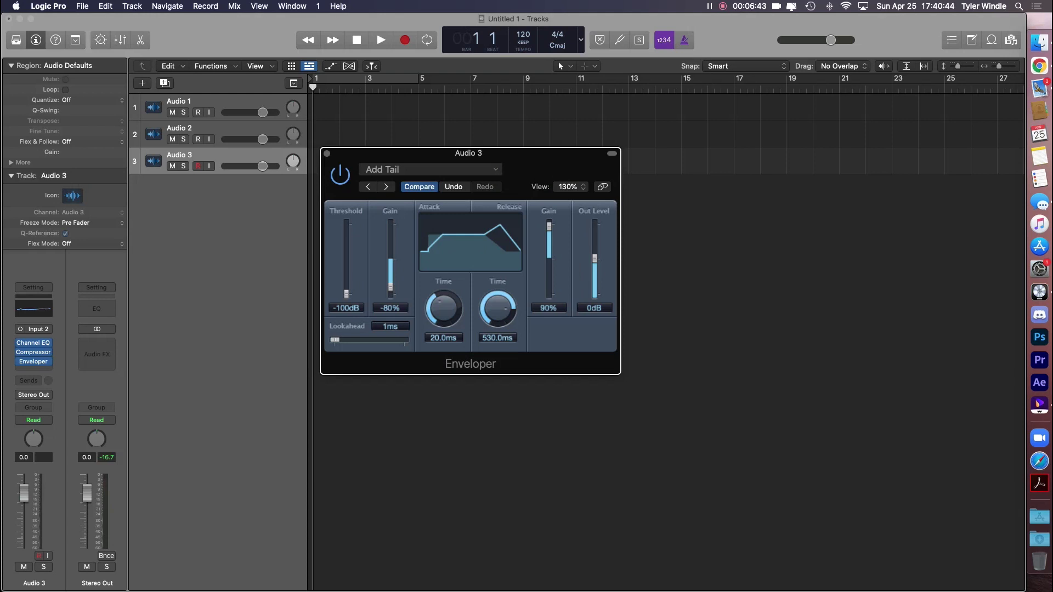
pyautogui.click(326, 153)
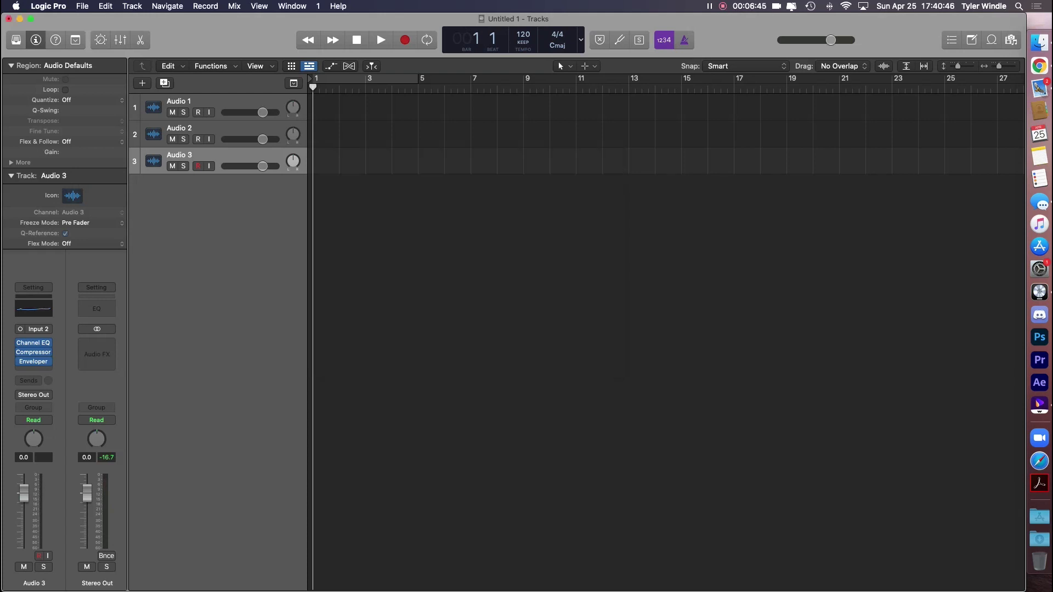
# Examine the Enveloper and Compressor settings on the Audio 2 channel strip for comparison with Audio 3.
pyautogui.click(236, 129)
pyautogui.click(32, 369)
pyautogui.click(31, 362)
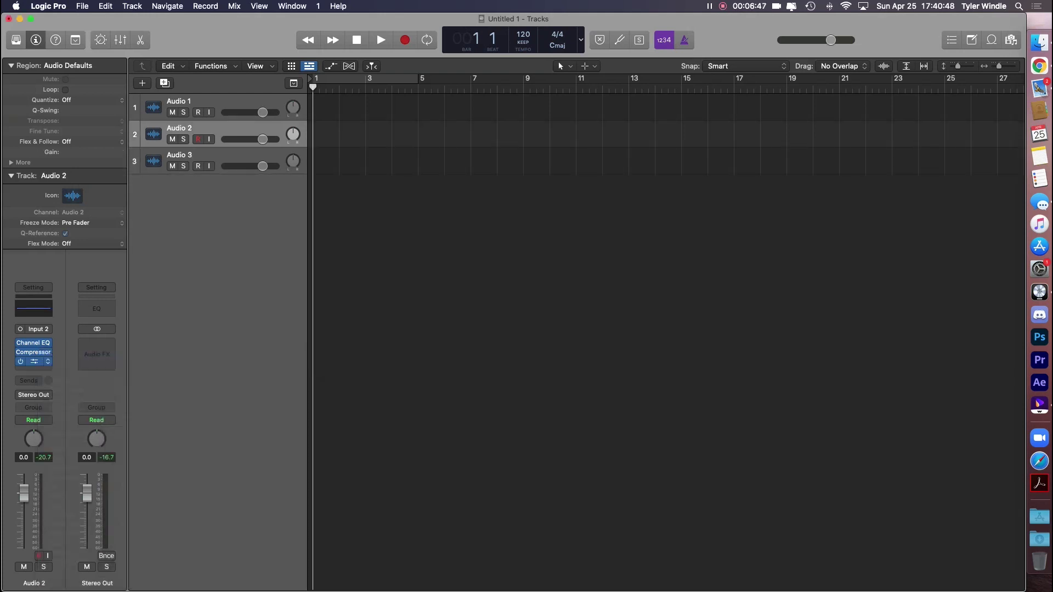
pyautogui.click(32, 362)
pyautogui.click(326, 153)
pyautogui.click(37, 357)
pyautogui.click(32, 353)
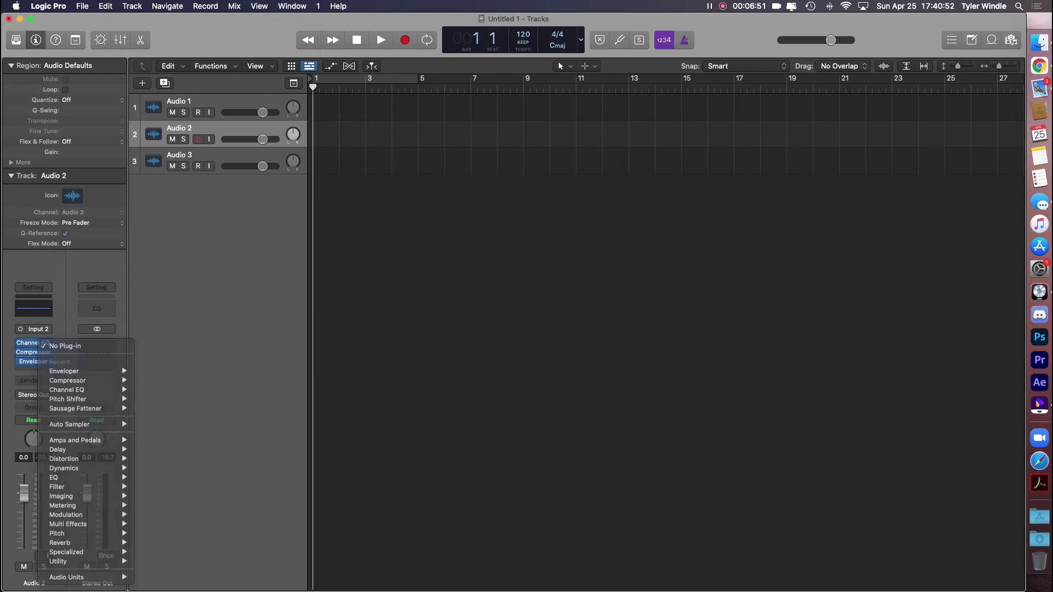
pyautogui.click(33, 352)
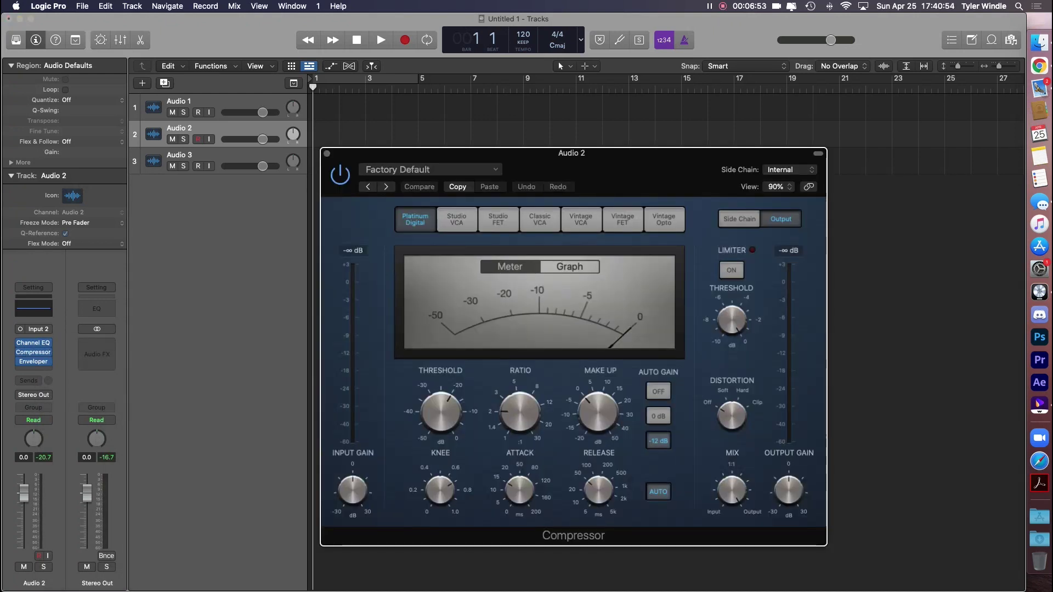
pyautogui.click(327, 153)
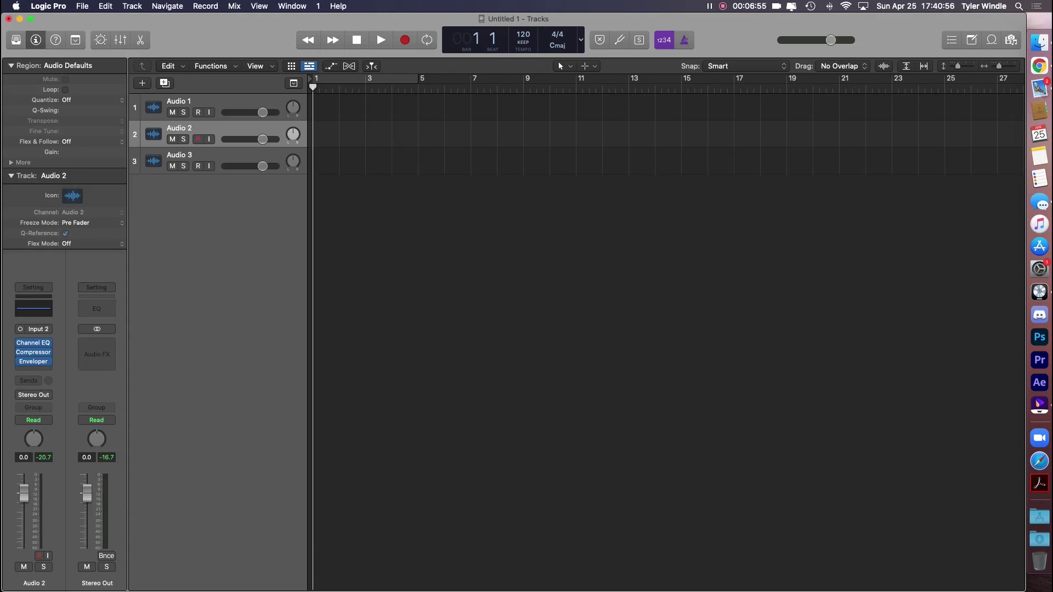
# Replace the Audio 2 track with a duplicate of Audio 3 and check the duplicate's Channel EQ and Compressor settings.
pyautogui.click(230, 156)
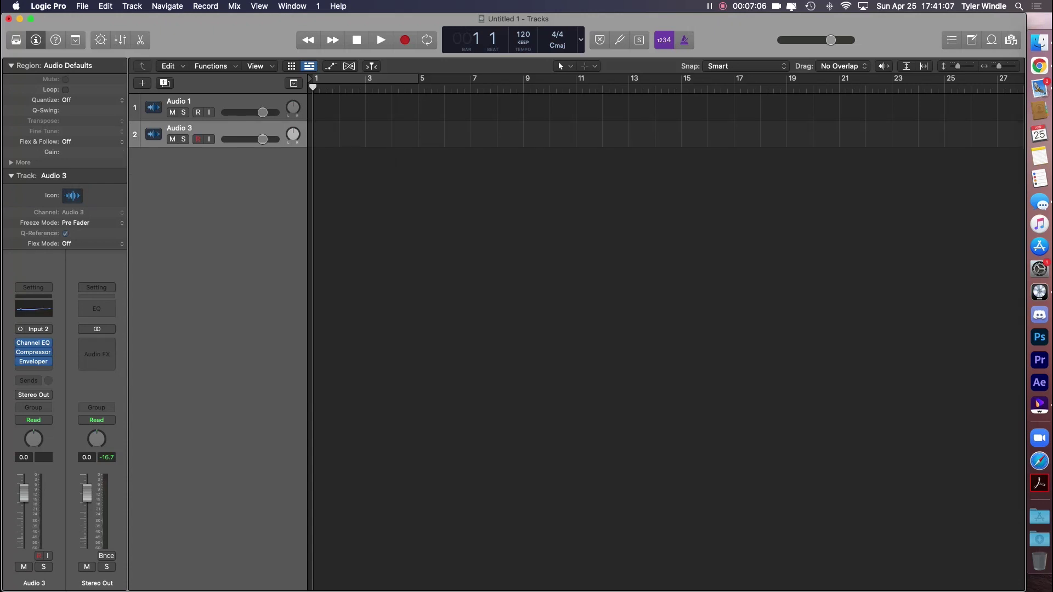
pyautogui.press('super+d')
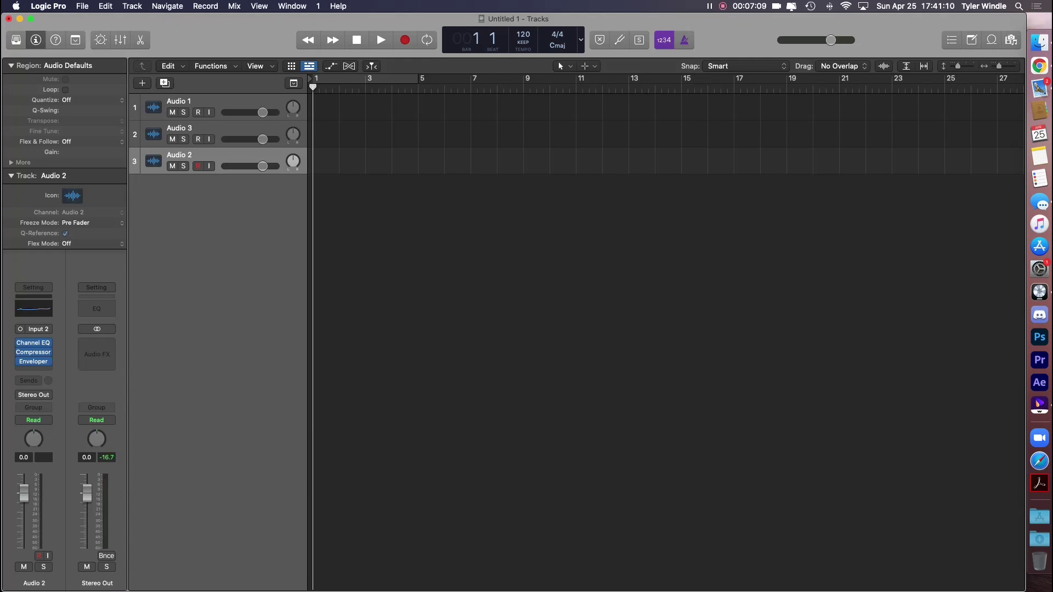
pyautogui.click(33, 343)
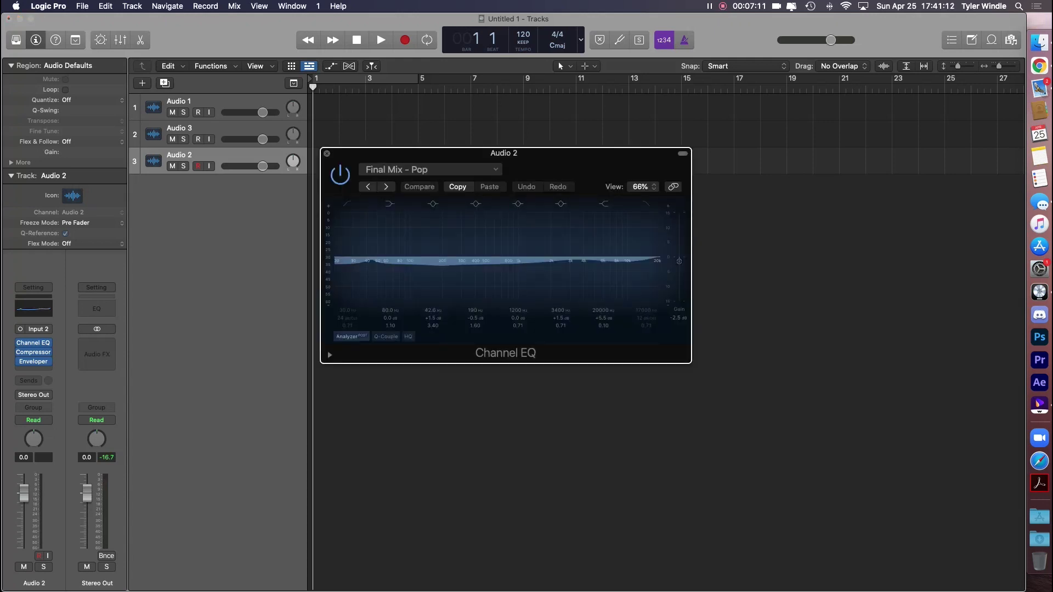
pyautogui.click(324, 153)
pyautogui.click(33, 352)
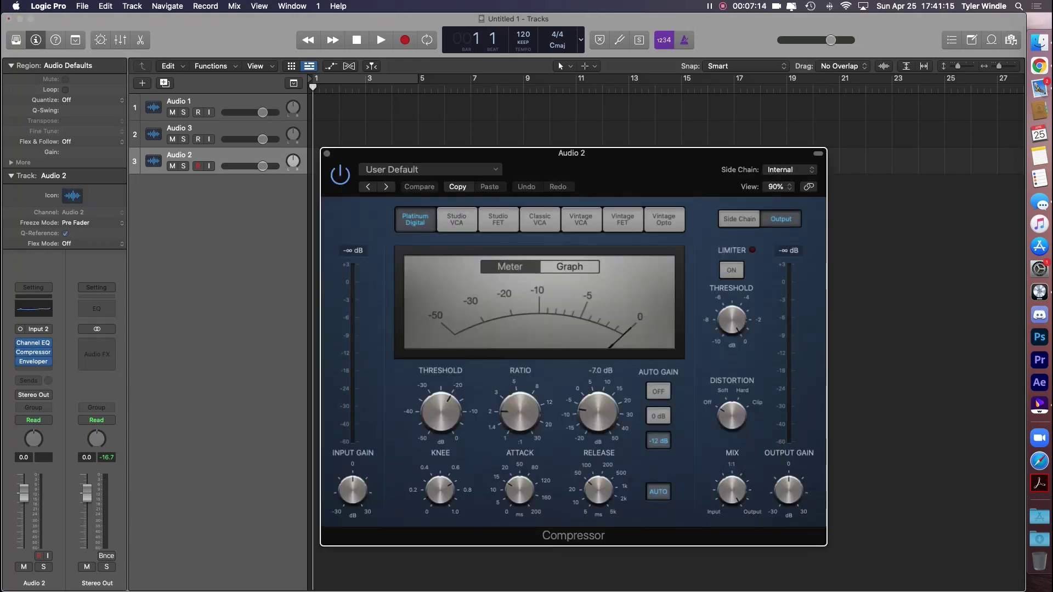
# Adjust the Make Up gain in the duplicate's Compressor, delete the duplicate track and check Audio 3's Enveloper.
pyautogui.moveTo(598, 413); pyautogui.dragTo(598, 407)
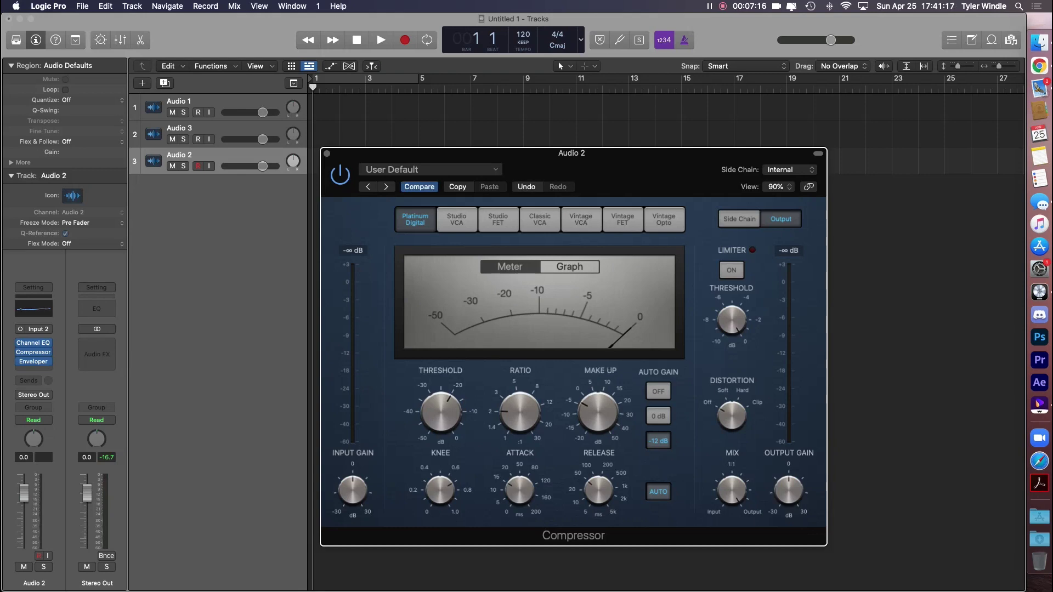
pyautogui.press('super+BackSpace')
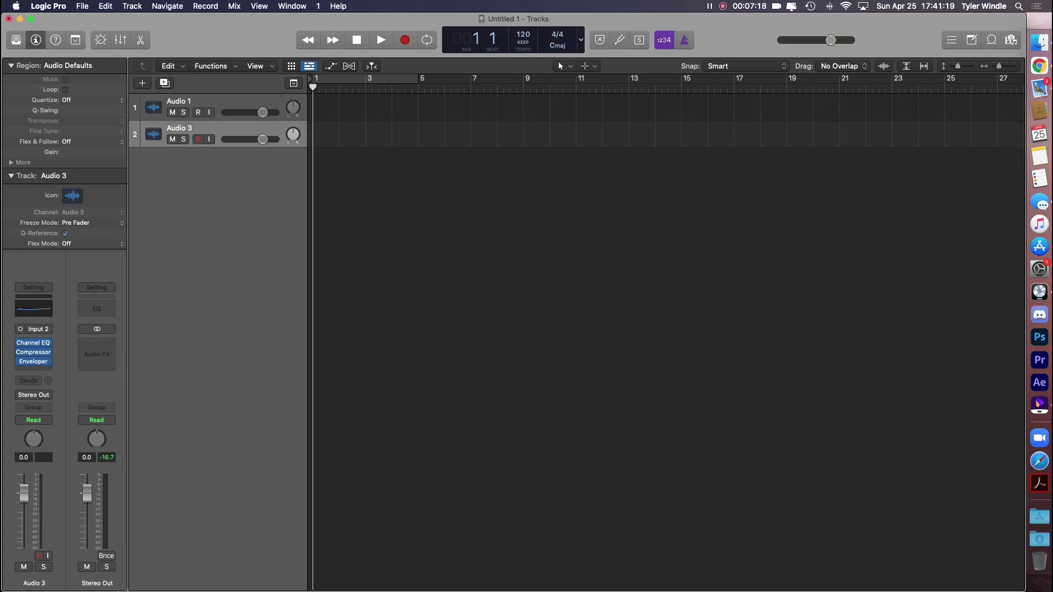
pyautogui.click(34, 362)
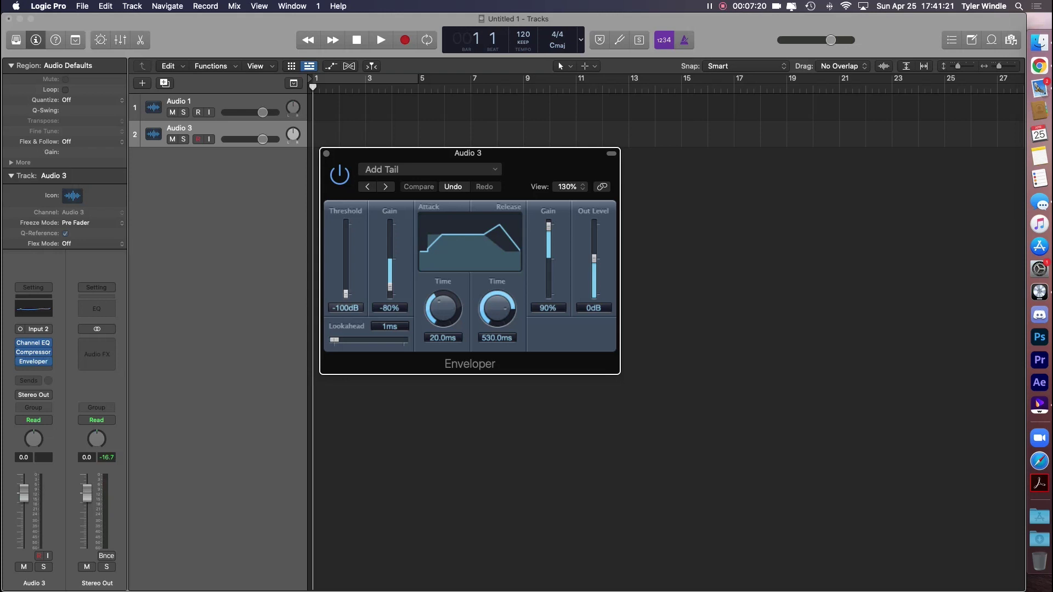
pyautogui.click(327, 153)
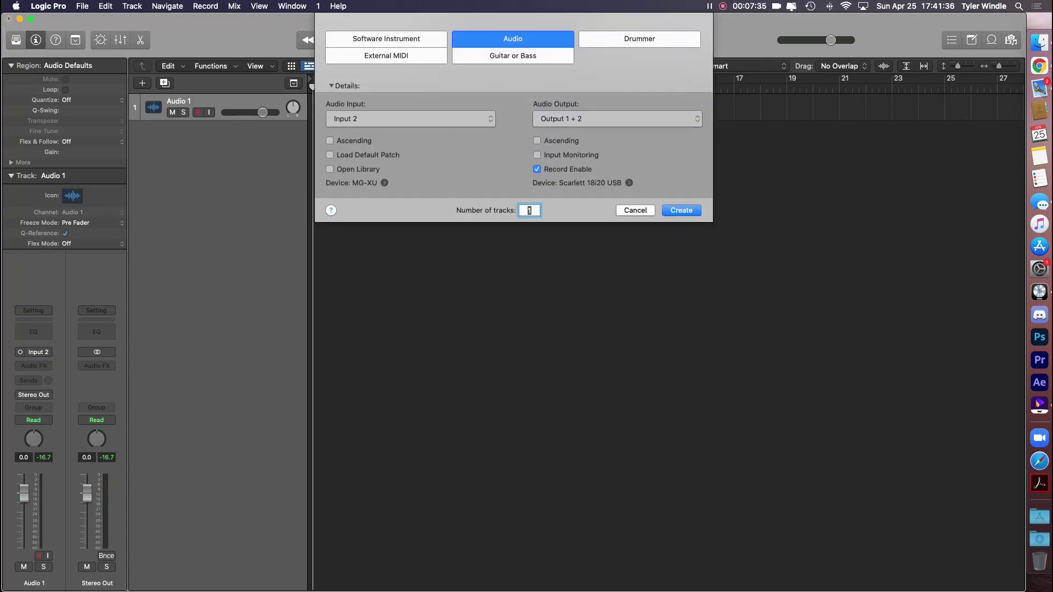
# Create 14 additional record-enabled audio tracks with Input 2 and Output 1 + 2.
pyautogui.write('14')
pyautogui.press('Return')
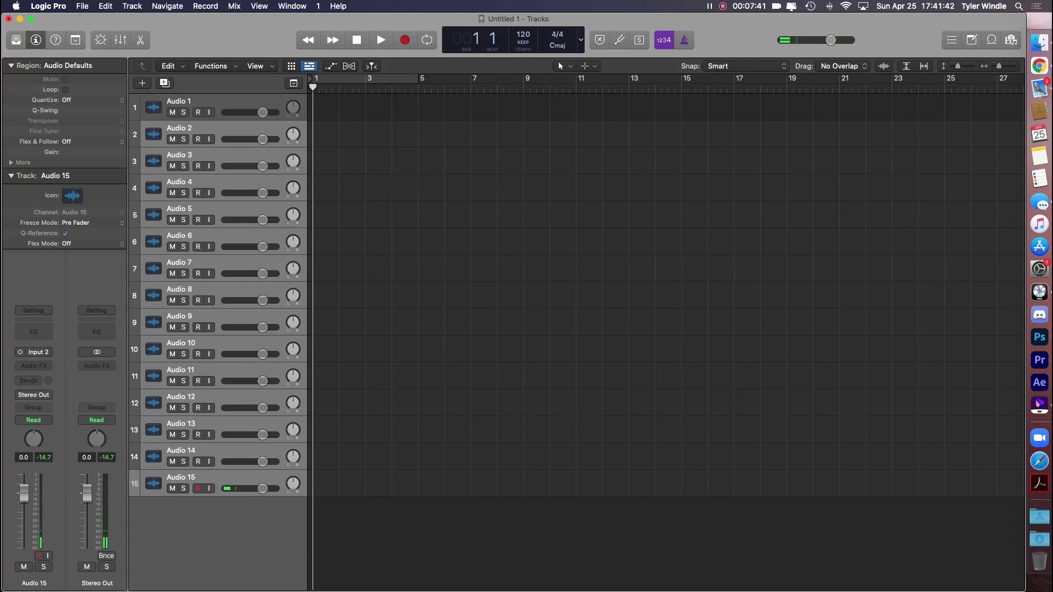
pyautogui.hscroll(10, 666, 296)
pyautogui.hscroll(10, 666, 296)
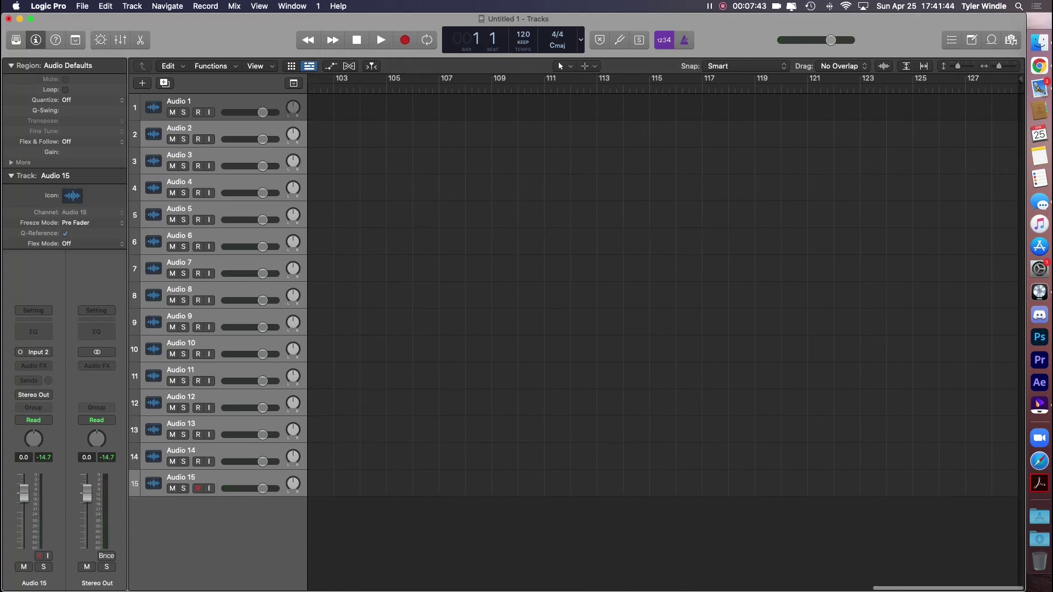
pyautogui.hscroll(-20, 666, 297)
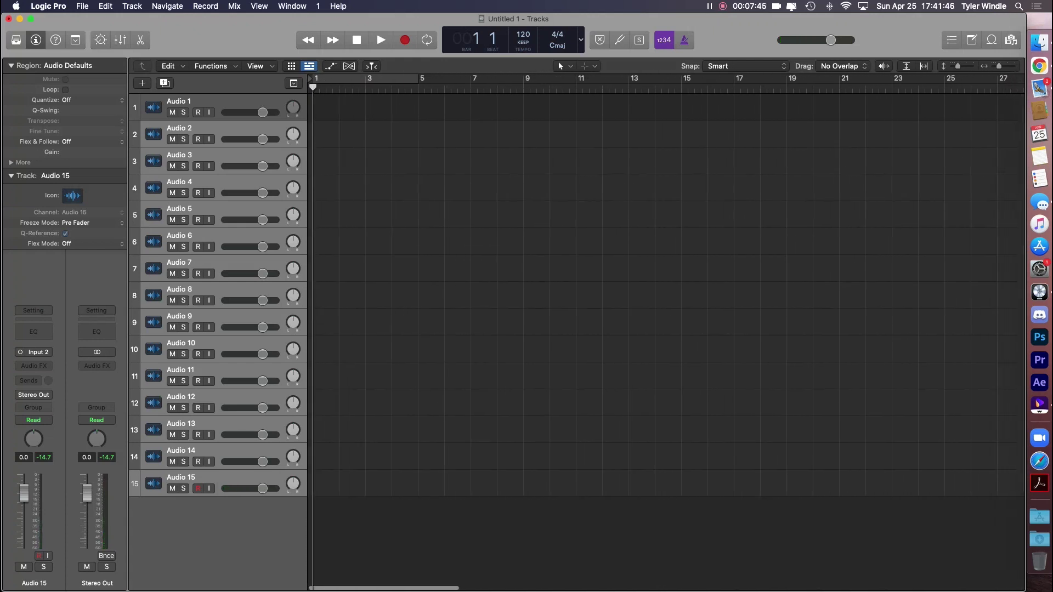
# Rename the first three audio tracks Trumpet, Trombone and horn.
pyautogui.doubleClick(179, 101)
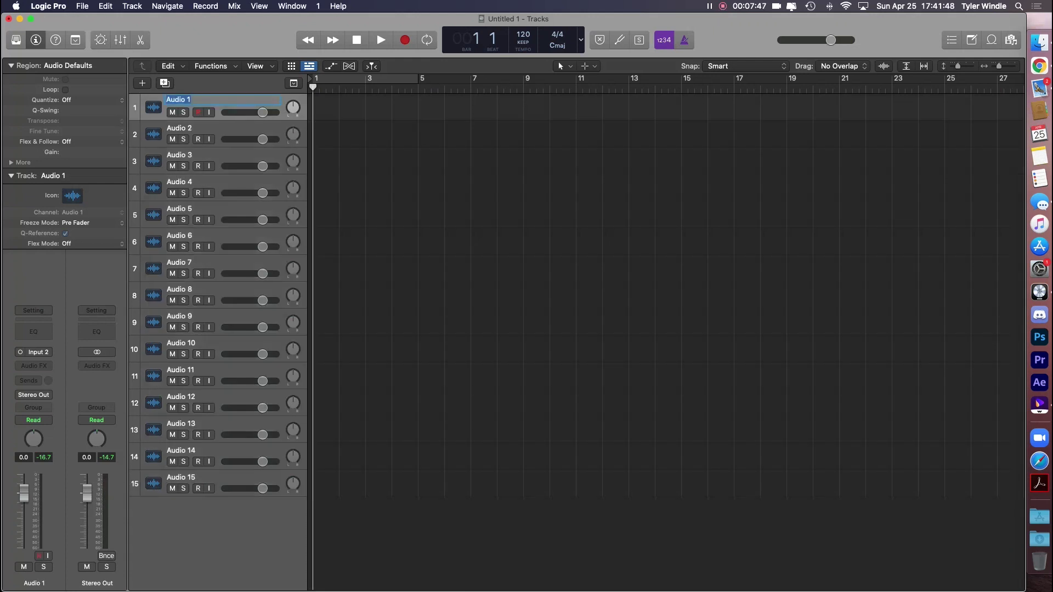
pyautogui.write('Trumpet')
pyautogui.press('Tab')
pyautogui.write('Tromb')
pyautogui.press('BackSpace')
pyautogui.press('BackSpace')
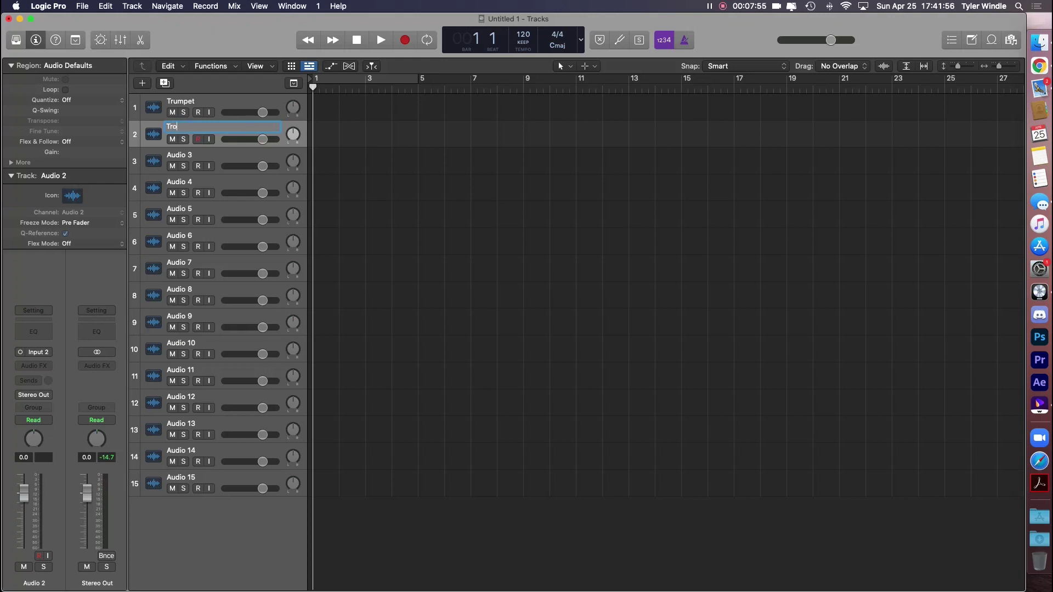
pyautogui.write('mbone')
pyautogui.press('Tab')
pyautogui.write('horn')
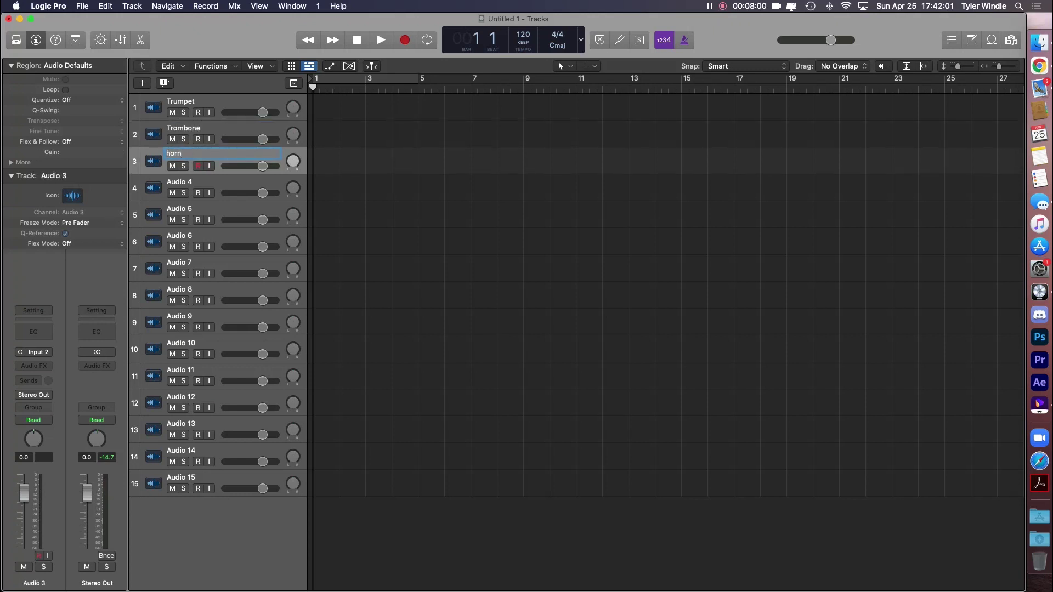
pyautogui.press('Tab')
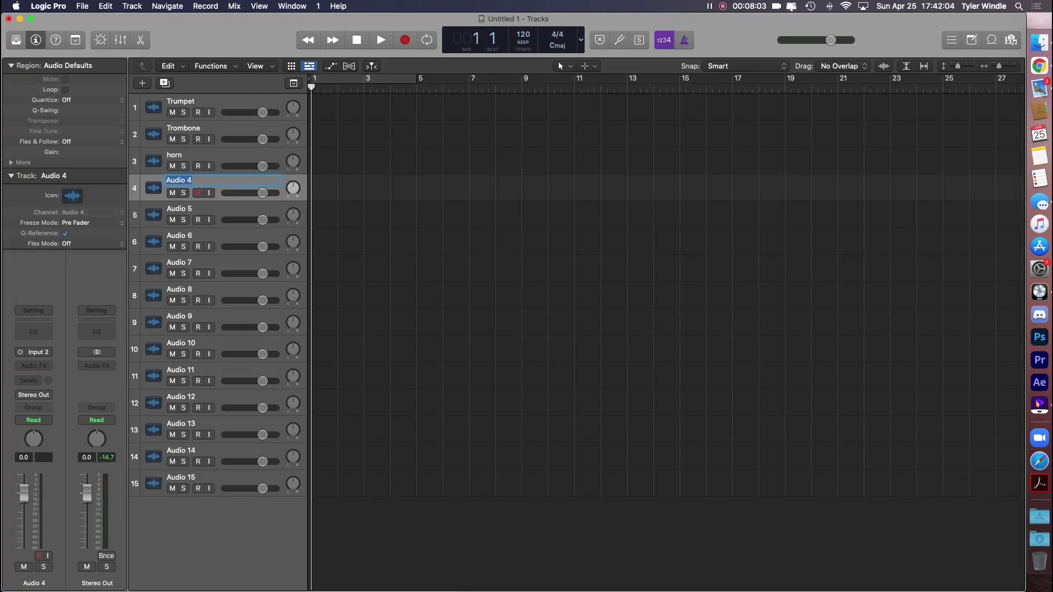
# Rename tracks 4, 5 and 6 as clarinet, kick drum and snare.
pyautogui.write('clarinet')
pyautogui.press('Return')
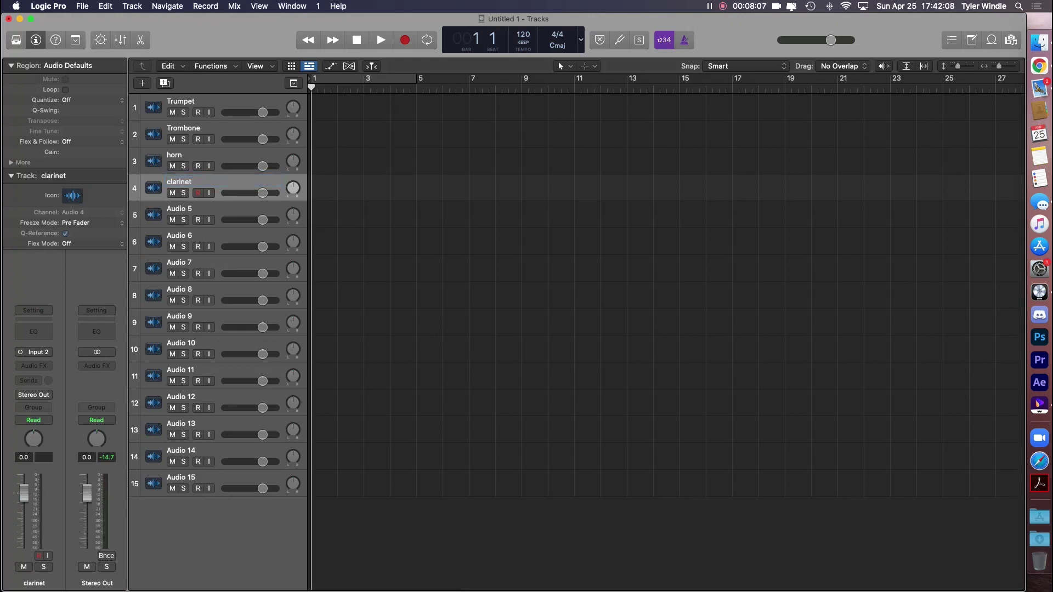
pyautogui.press('Tab')
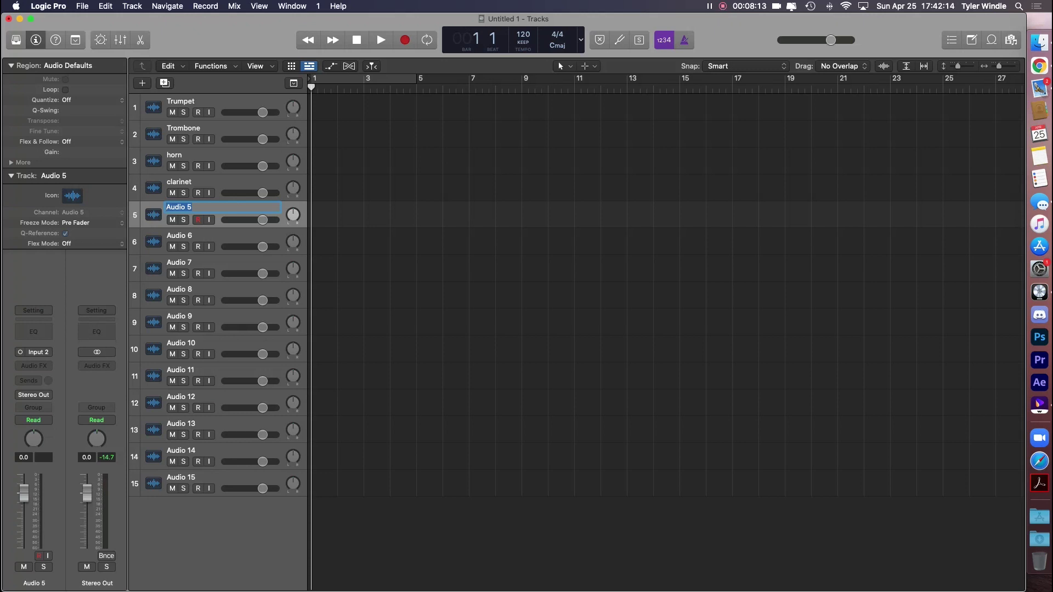
pyautogui.write('kick drum')
pyautogui.press('Tab')
pyautogui.write('snare')
pyautogui.press('Tab')
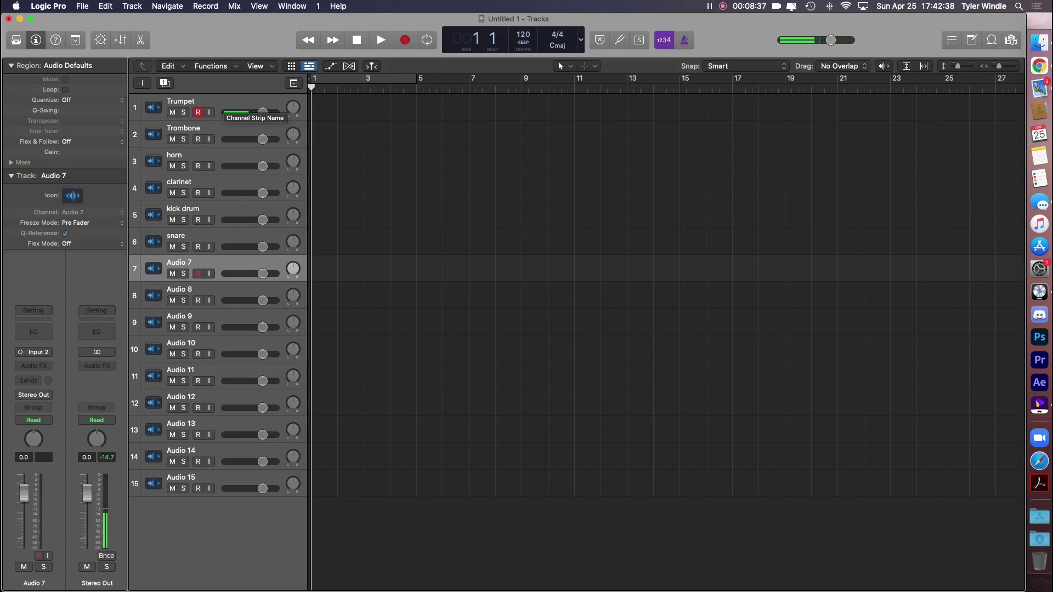
# Record a take of about two and a half bars on the record-enabled Trumpet track from bar 1.
pyautogui.click(405, 40)
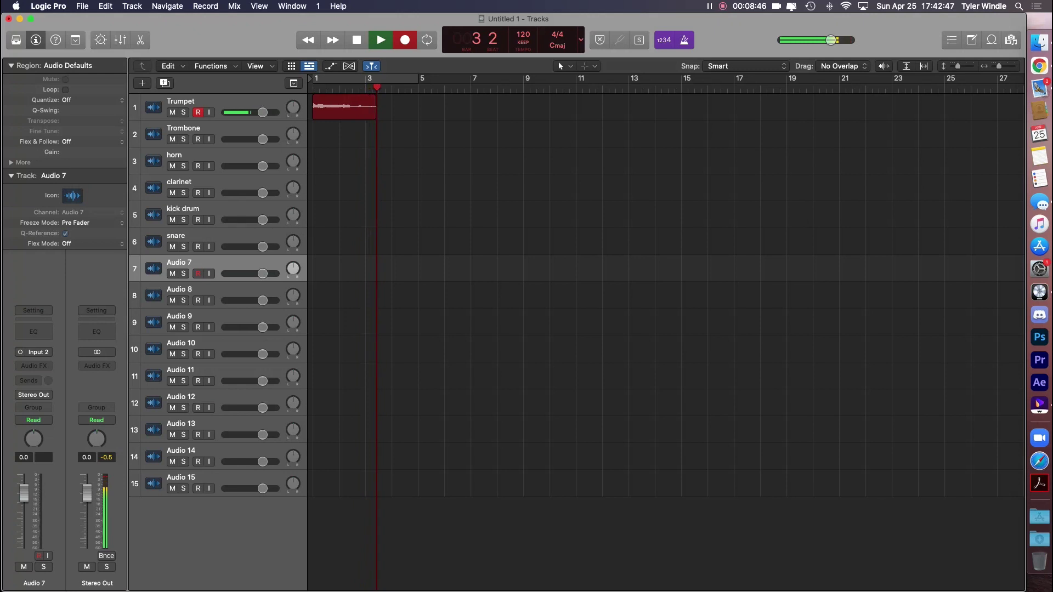
pyautogui.press('space')
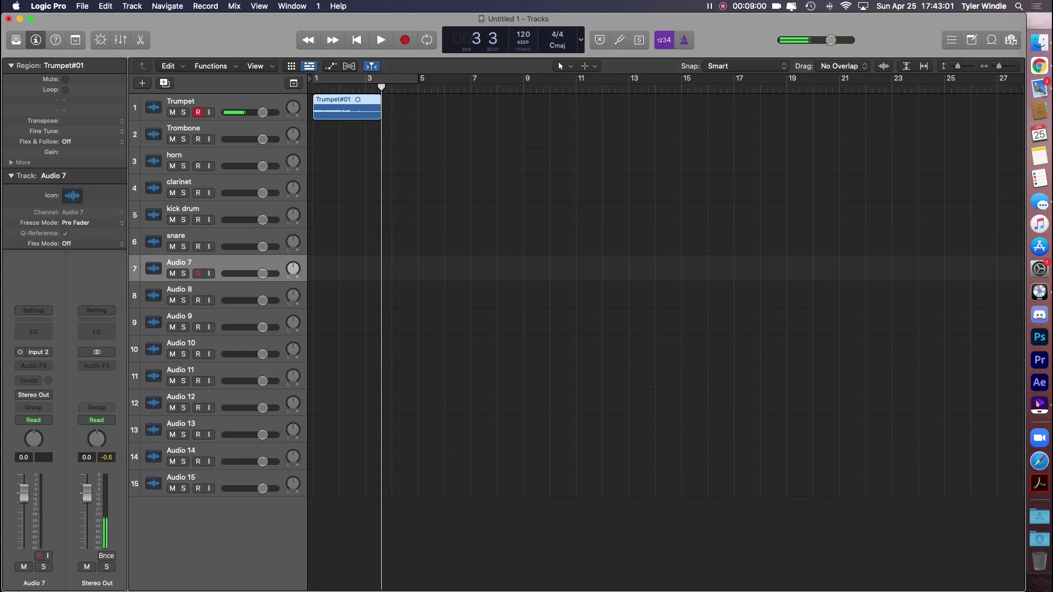
# Play back the recorded Trumpet take from bar 1.
pyautogui.press('Return')
pyautogui.press('space')
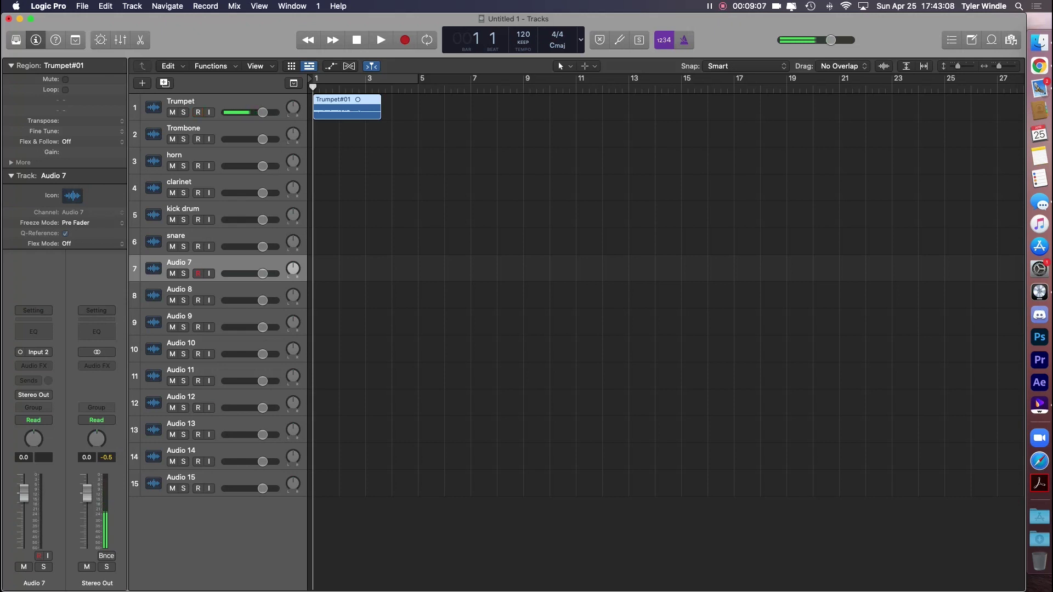
pyautogui.press('space')
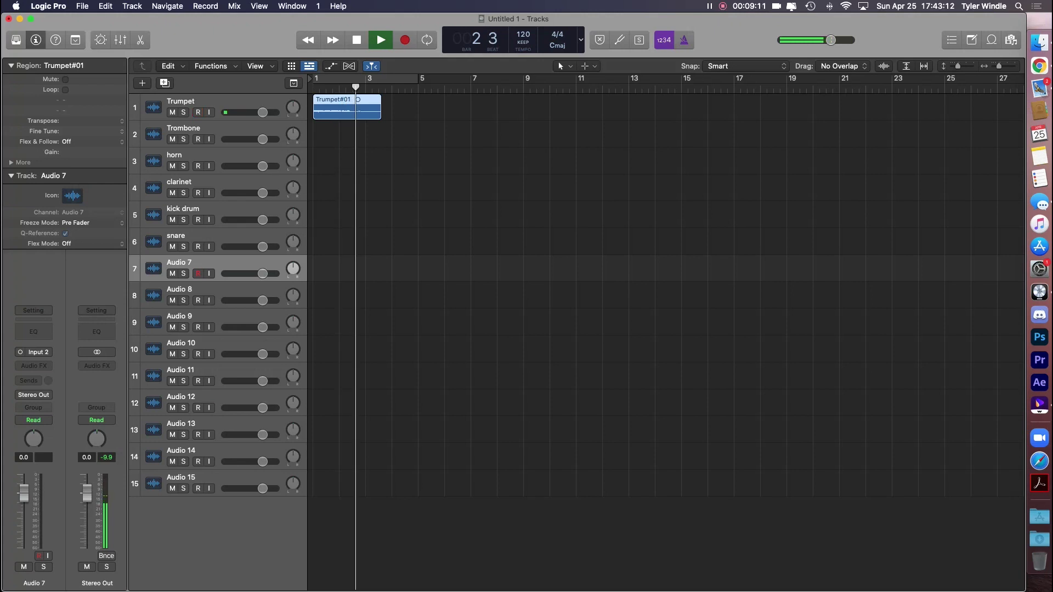
pyautogui.press('space')
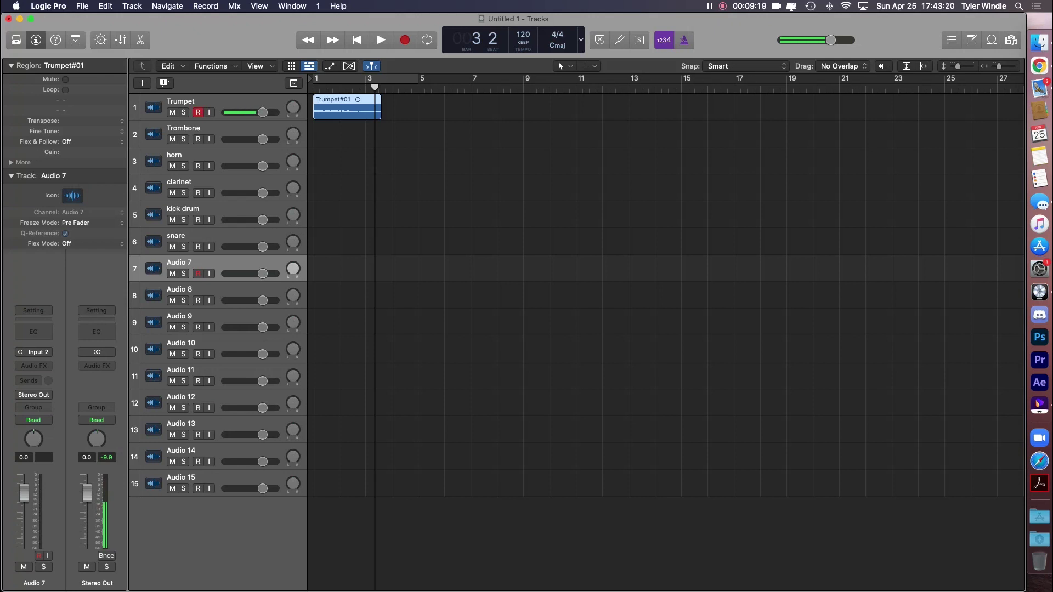
# Place two copies of the recorded Trumpet region one after another directly behind the original on the same track.
pyautogui.click(494, 324)
pyautogui.scroll(-1, 494, 323)
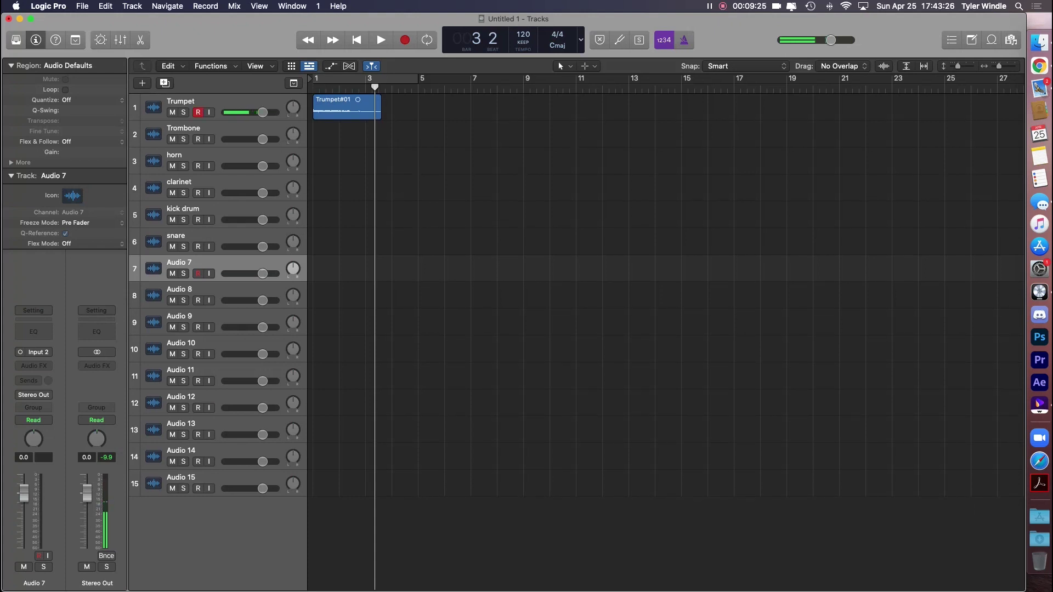
pyautogui.moveTo(338, 110); pyautogui.dragTo(478, 113)
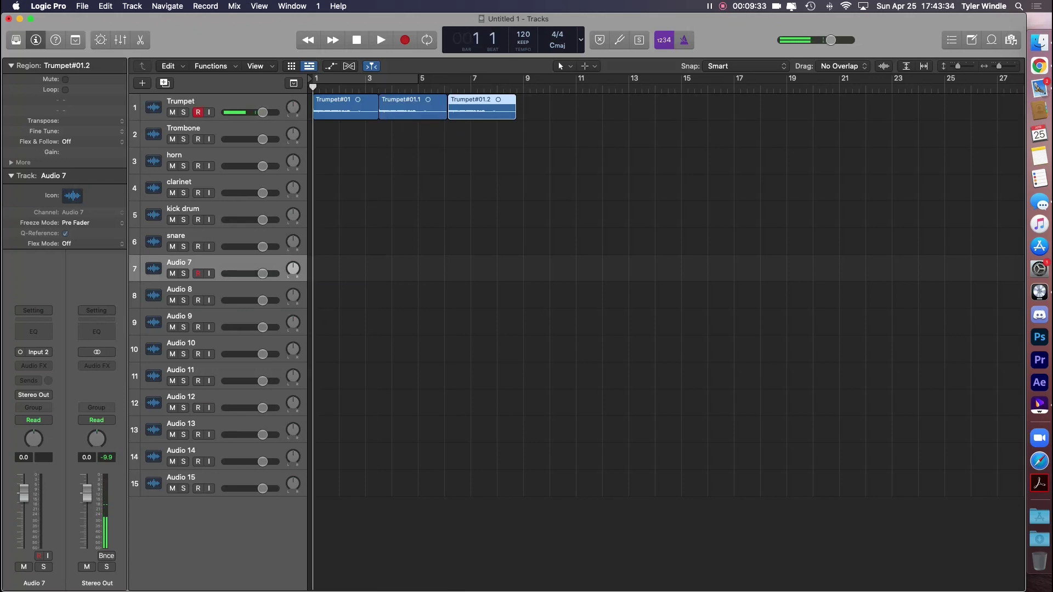
# Play back the original Trumpet region and its copy from bar 1.
pyautogui.press('Return')
pyautogui.press('space')
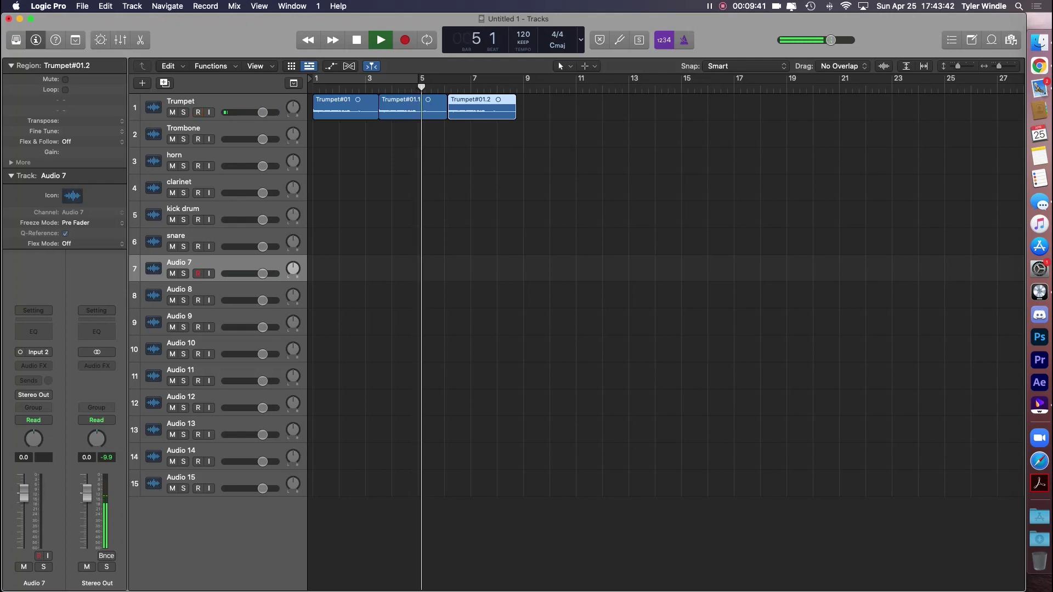
pyautogui.press('space')
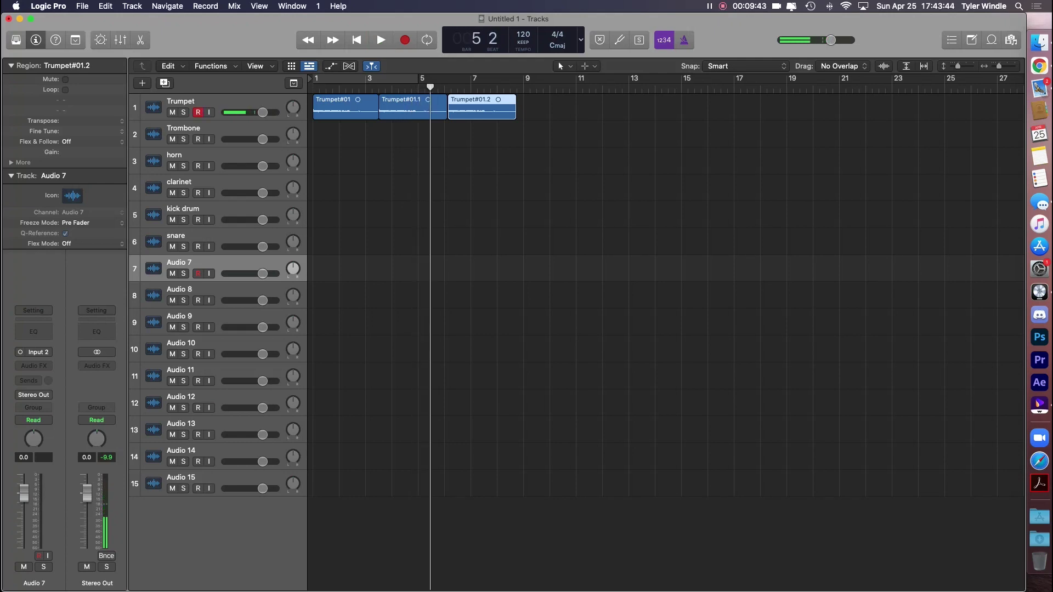
# Trim the quiet tail off the end of the third Trumpet region and loop it with four repeats.
pyautogui.click(549, 269)
pyautogui.click(481, 108)
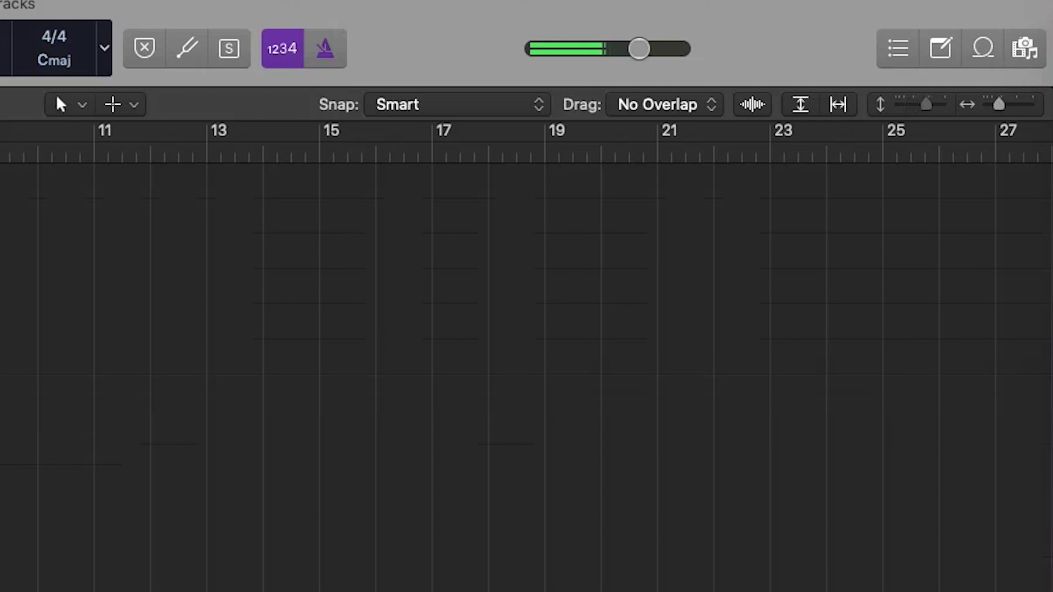
pyautogui.moveTo(918, 104); pyautogui.dragTo(926, 104)
pyautogui.moveTo(999, 104); pyautogui.dragTo(999, 104)
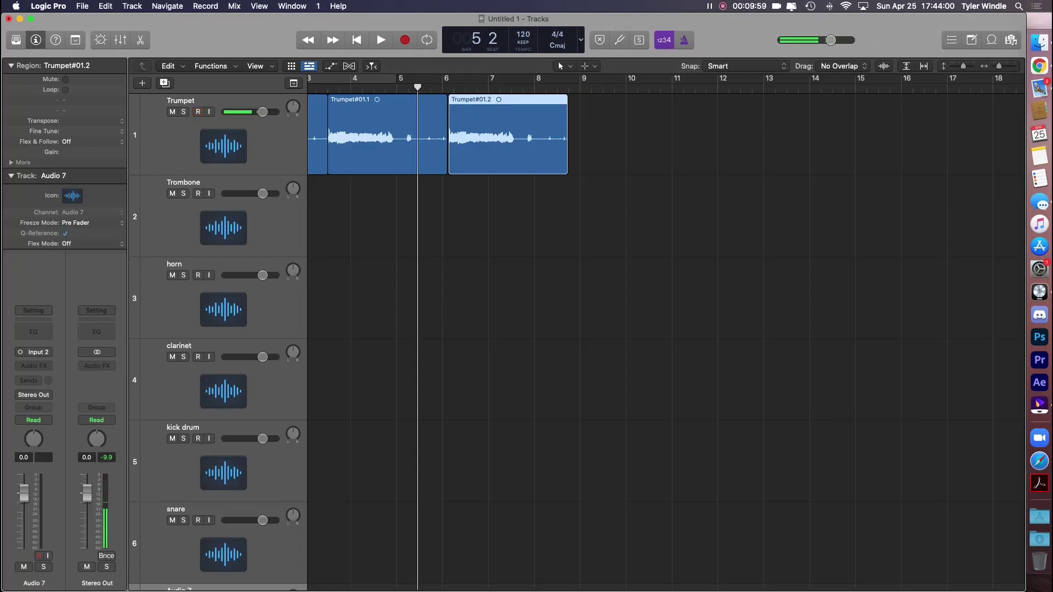
pyautogui.moveTo(567, 110)
pyautogui.mouseDown()
pyautogui.moveTo(918, 110)
pyautogui.moveTo(568, 109)
pyautogui.mouseUp()
pyautogui.moveTo(567, 162); pyautogui.dragTo(516, 162)
pyautogui.moveTo(567, 118); pyautogui.dragTo(787, 118)
# Play back the looped third Trumpet region up to about bar 9.
pyautogui.press('space')
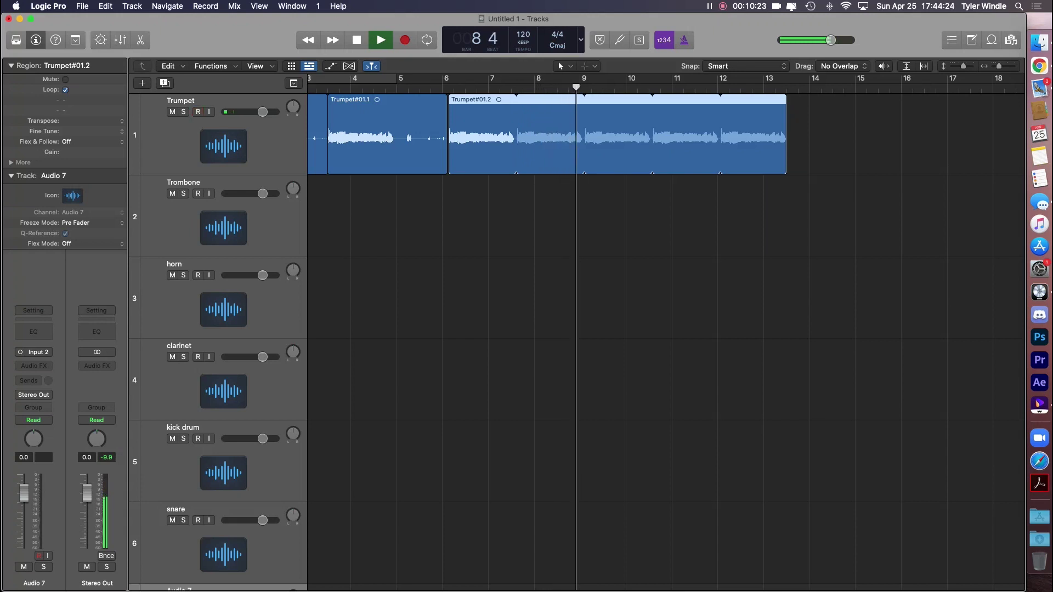
pyautogui.press('space')
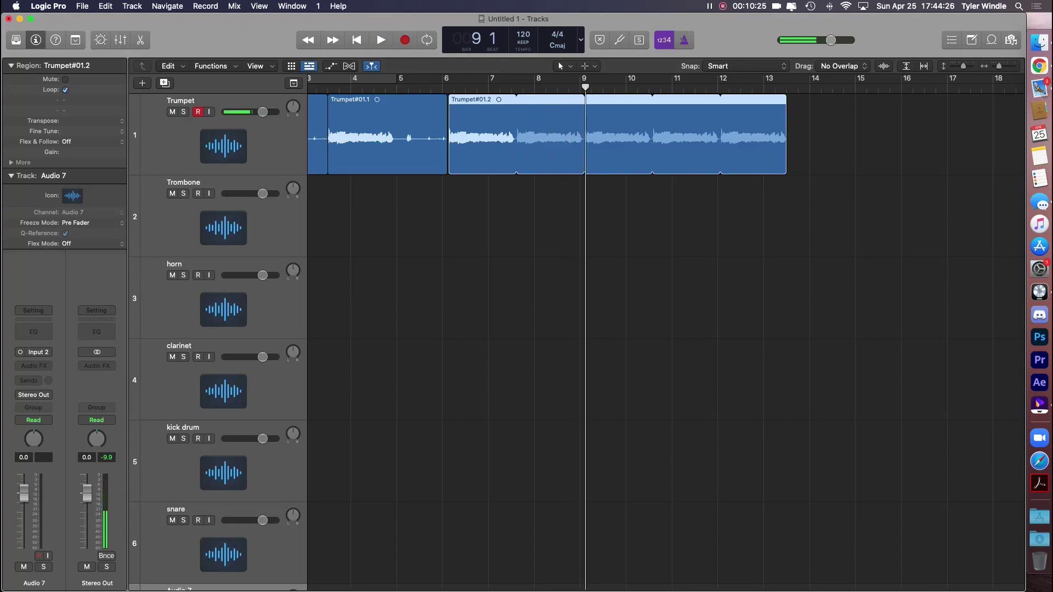
pyautogui.hscroll(-5, 666, 340)
pyautogui.scroll(-1, 666, 341)
pyautogui.scroll(1, 666, 340)
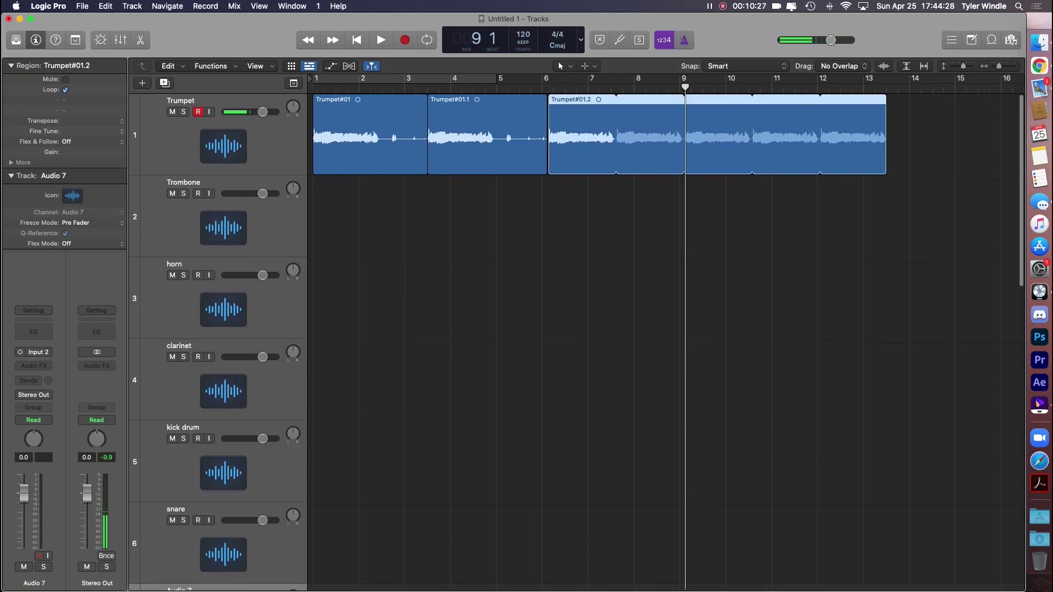
# Color all the Trumpet track's regions yellow, trying green and magenta first, and close the color palette.
pyautogui.click(223, 135)
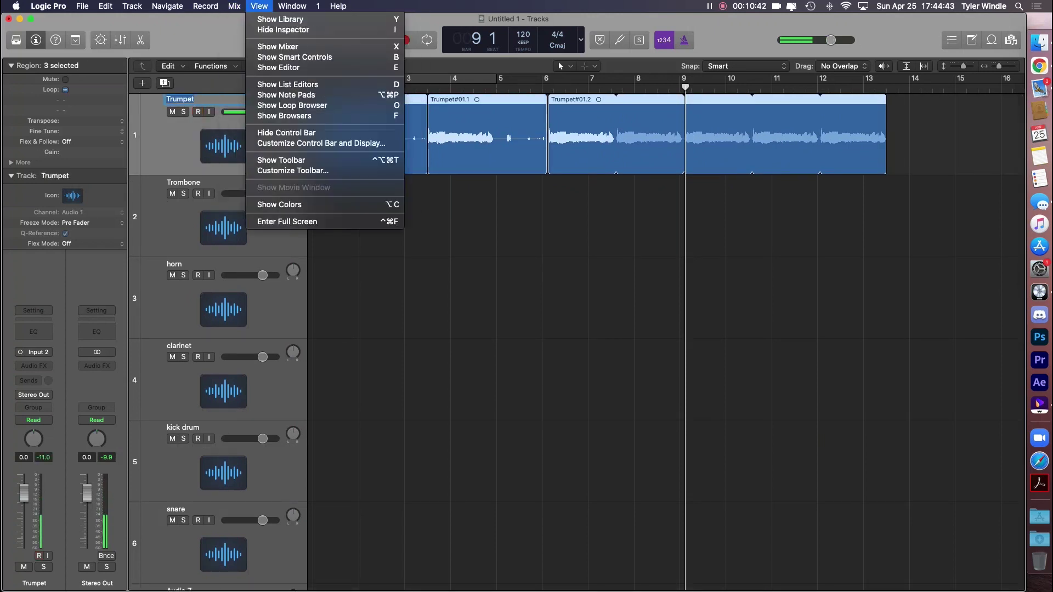
pyautogui.click(279, 204)
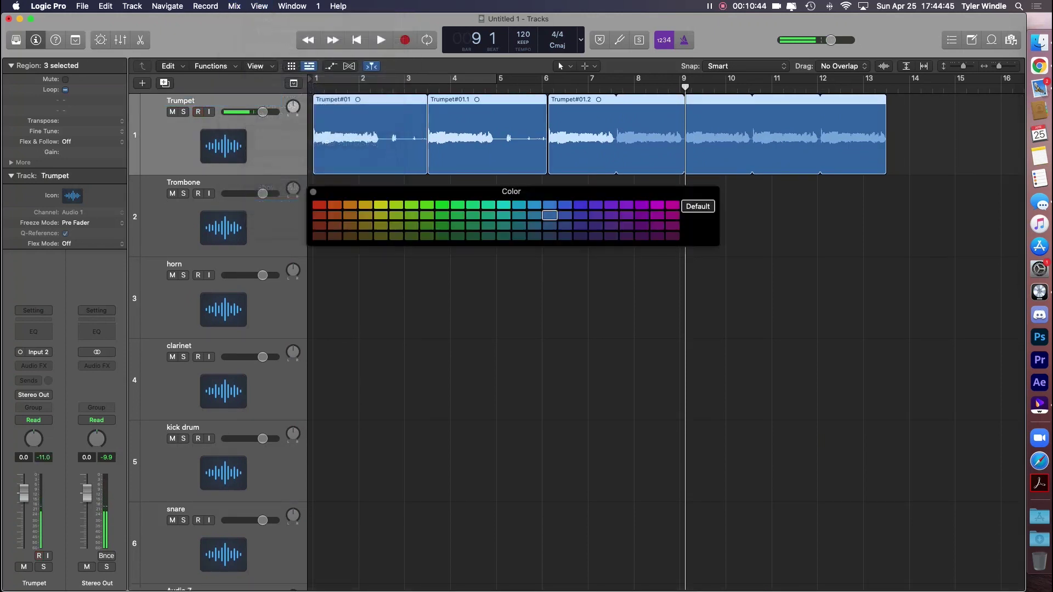
pyautogui.click(412, 205)
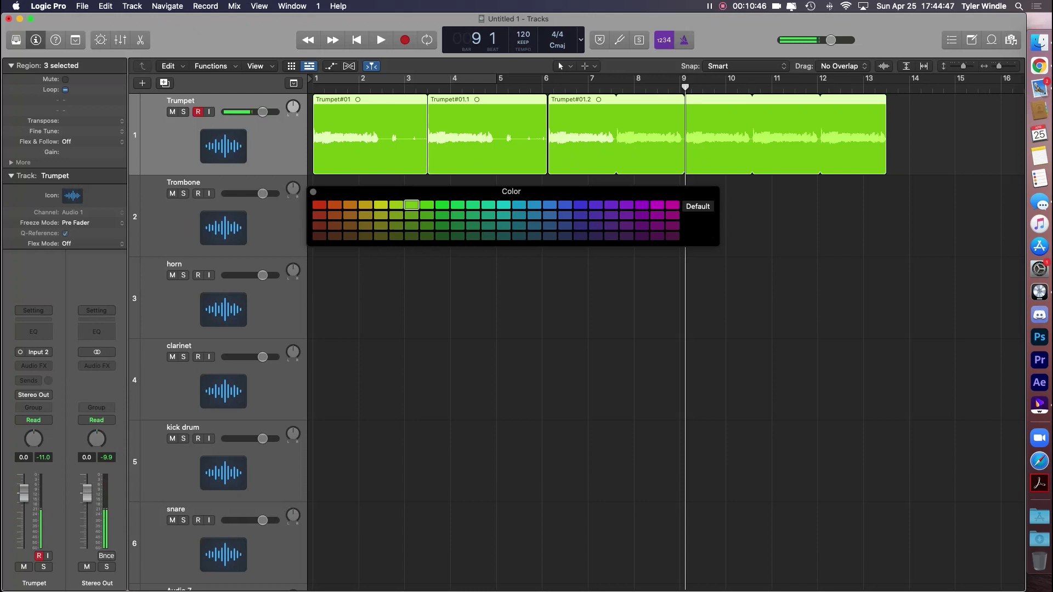
pyautogui.click(657, 205)
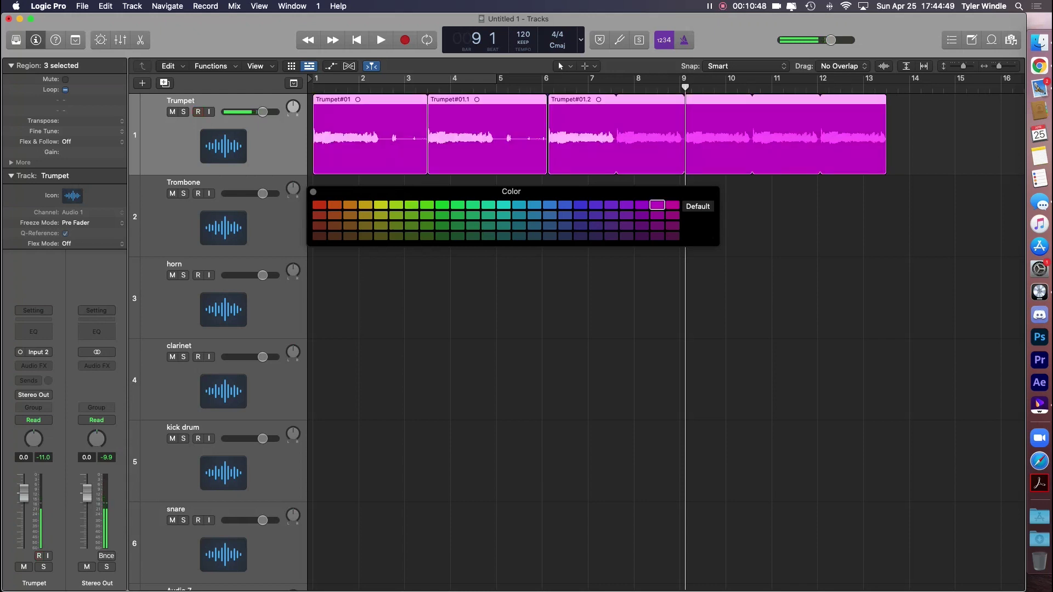
pyautogui.moveTo(593, 192); pyautogui.dragTo(614, 266)
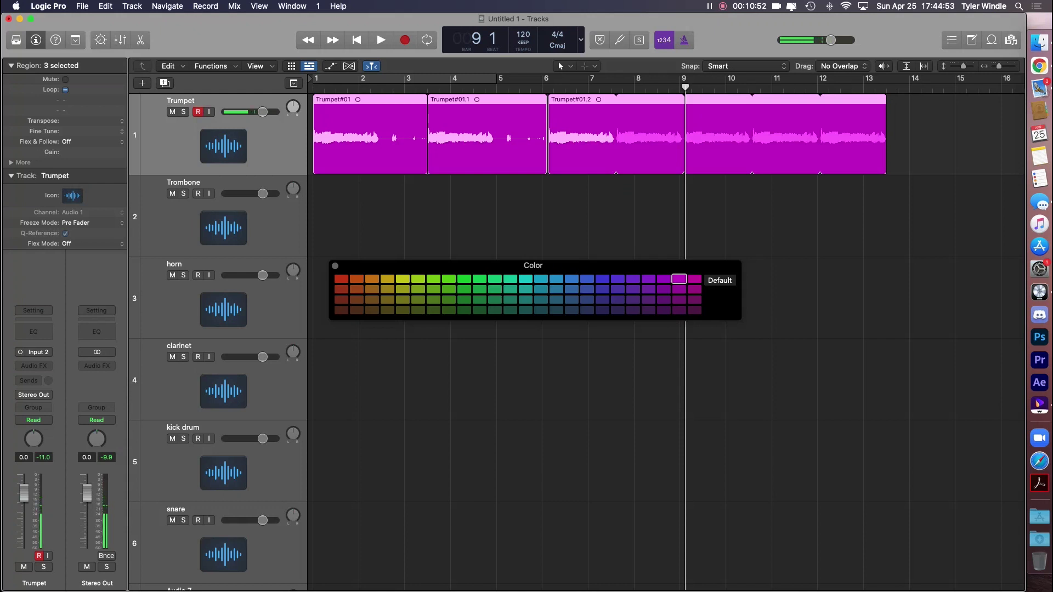
pyautogui.click(404, 279)
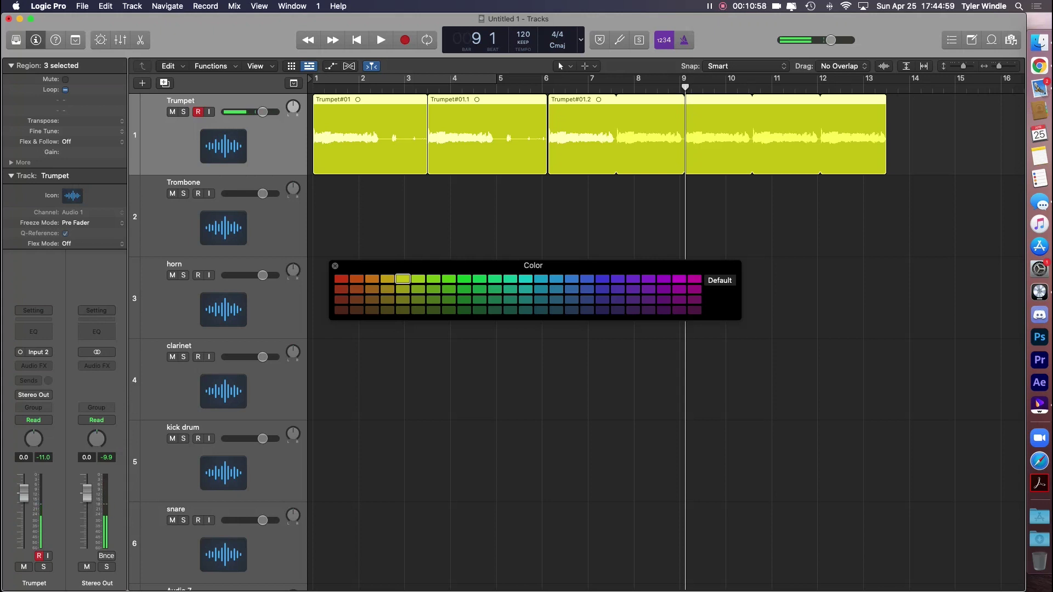
pyautogui.hotkey('alt', 'c')
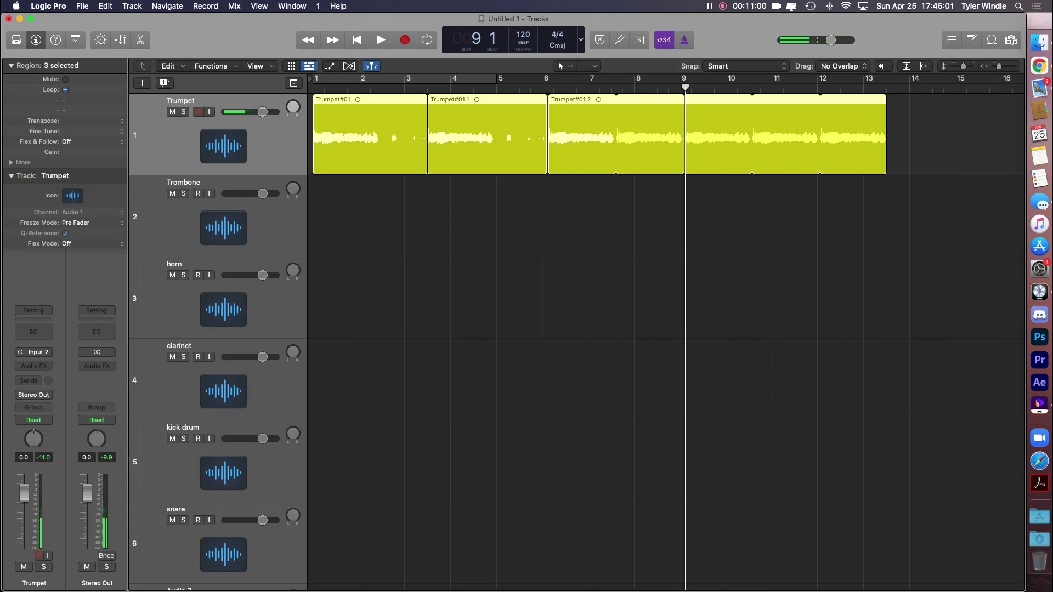
# Insert a Compressor and a Channel EQ on the Trumpet track and load the EQ's Trumpet preset from 04 Horns.
pyautogui.click(32, 366)
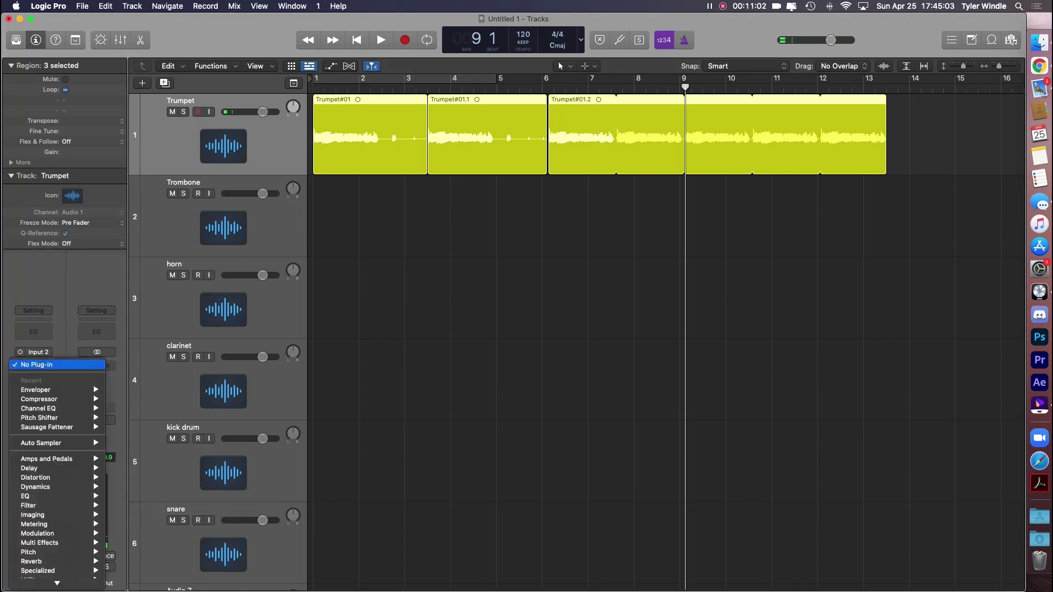
pyautogui.moveTo(55, 400)
pyautogui.click(125, 400)
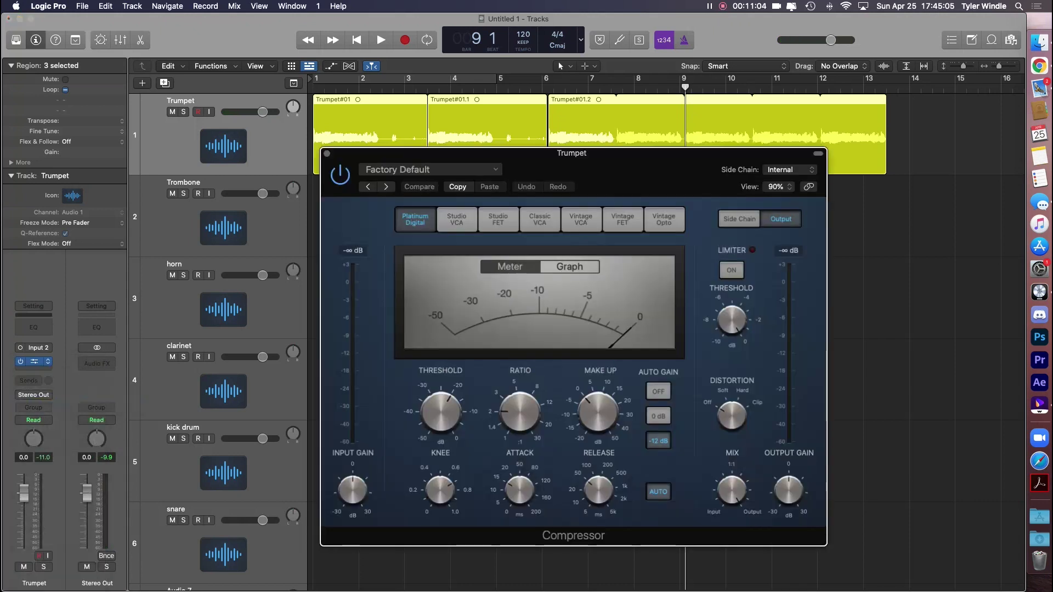
pyautogui.press('super+w')
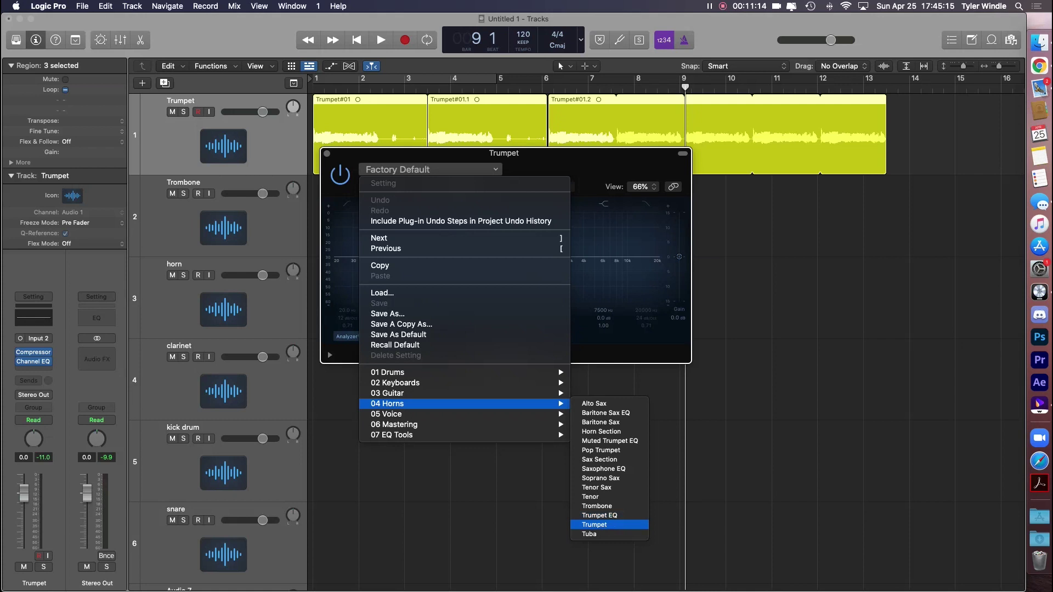
pyautogui.click(595, 525)
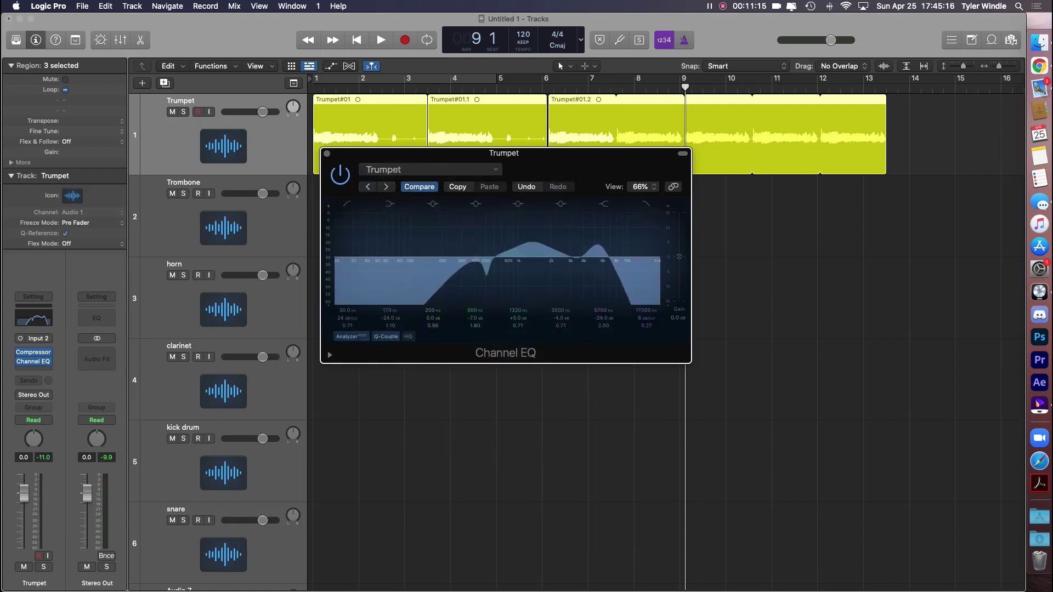
pyautogui.press('super+w')
# Reshape the Channel EQ during playback: low shelf about 51 Hz, about +2.1 dB at 199 Hz, +3.2 dB at 1350 Hz, high shelf 12300 Hz.
pyautogui.press('Return')
pyautogui.press('space')
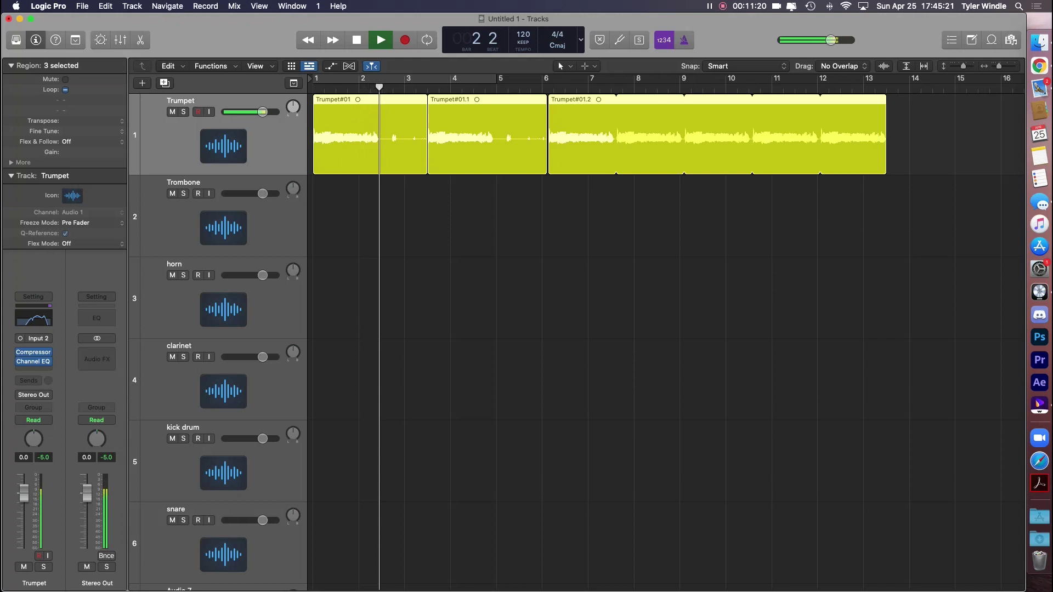
pyautogui.press('v')
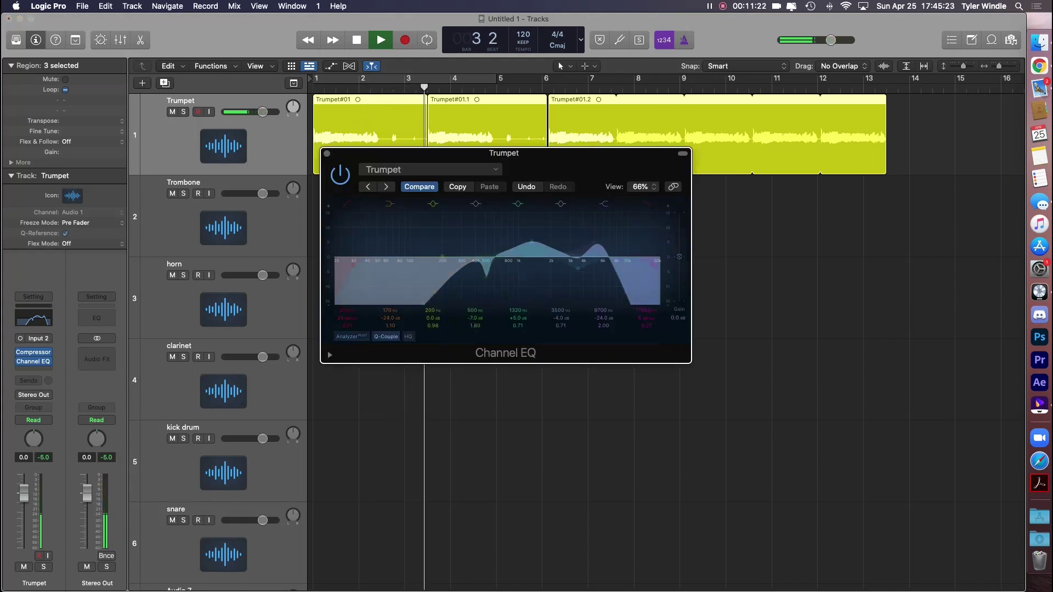
pyautogui.moveTo(436, 291); pyautogui.dragTo(385, 291)
pyautogui.moveTo(442, 257); pyautogui.dragTo(486, 269)
pyautogui.moveTo(532, 241); pyautogui.dragTo(532, 247)
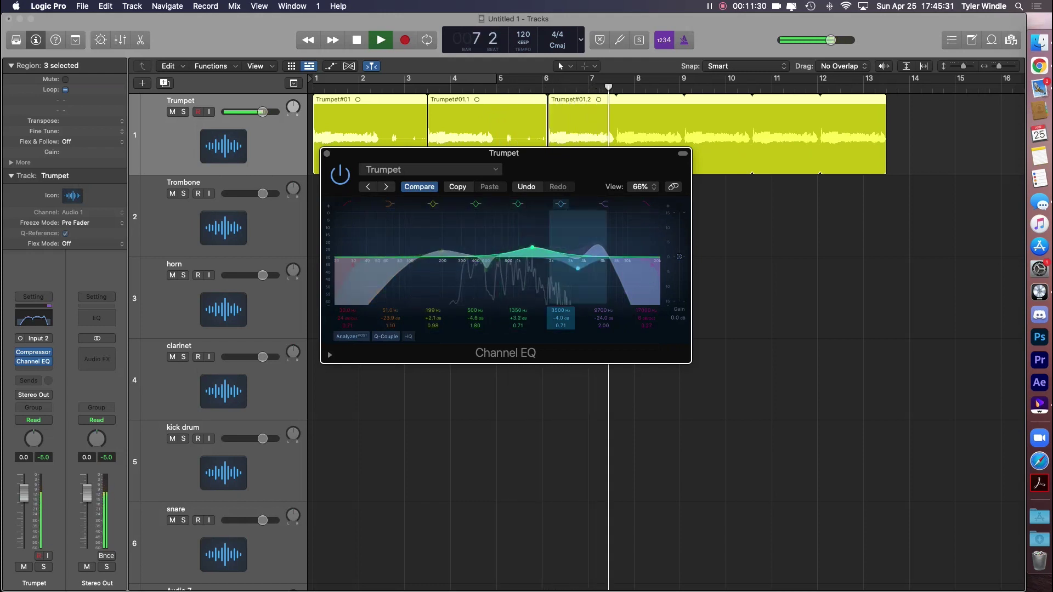
pyautogui.moveTo(626, 293); pyautogui.dragTo(637, 292)
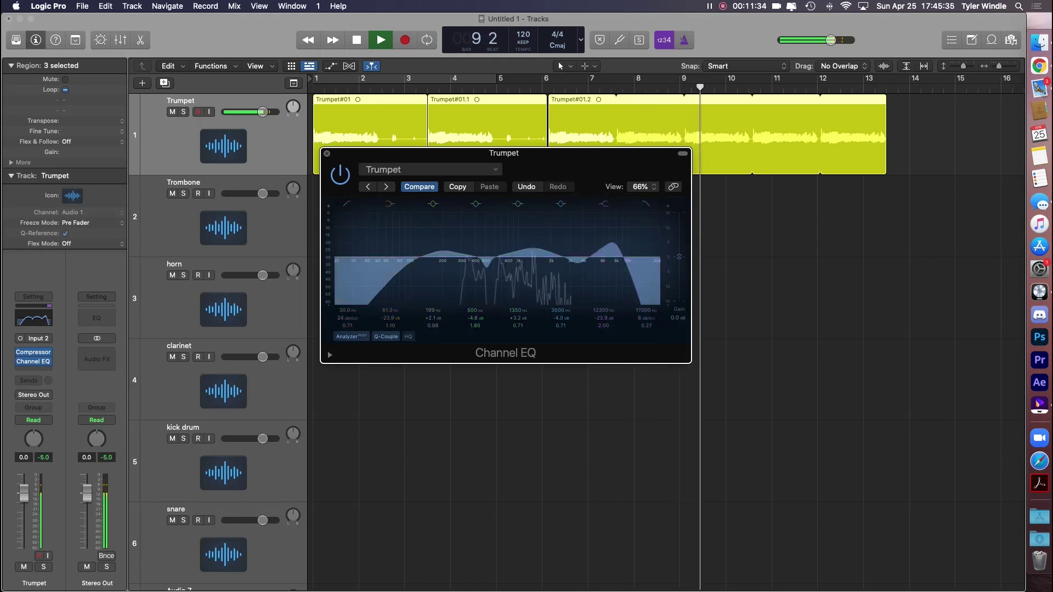
pyautogui.click(327, 153)
pyautogui.press('space')
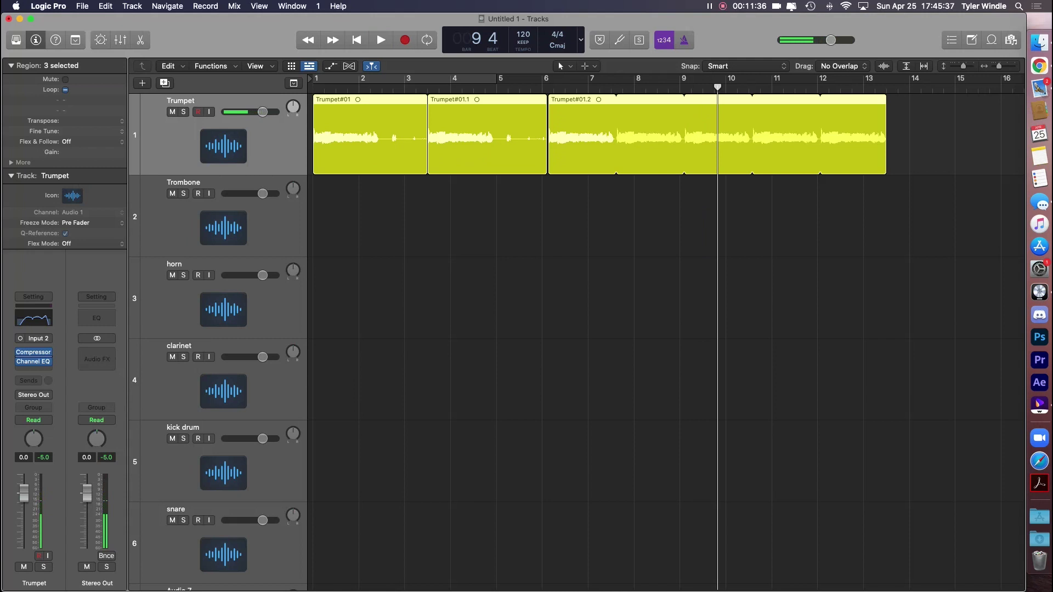
# Reopen the Channel EQ and watch its analyzer during playback up to bar 12, and hide the plug-in window.
pyautogui.press('v')
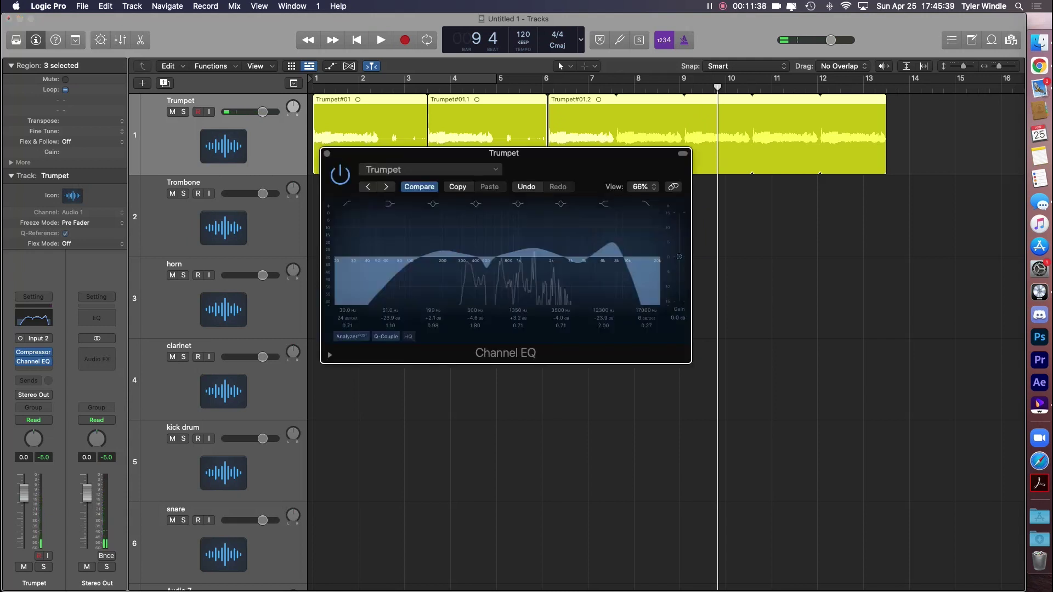
pyautogui.press('space')
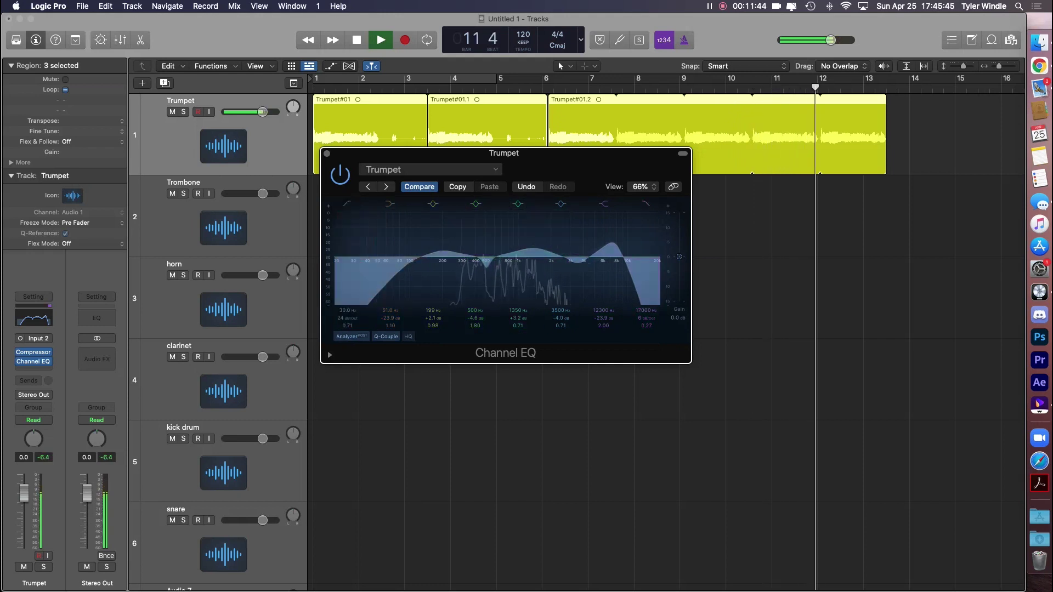
pyautogui.press('space')
pyautogui.press('v')
# Show the Flex controls and enable Flex on the Trumpet track in Slicing (Auto) mode.
pyautogui.press('super+f')
pyautogui.click(227, 133)
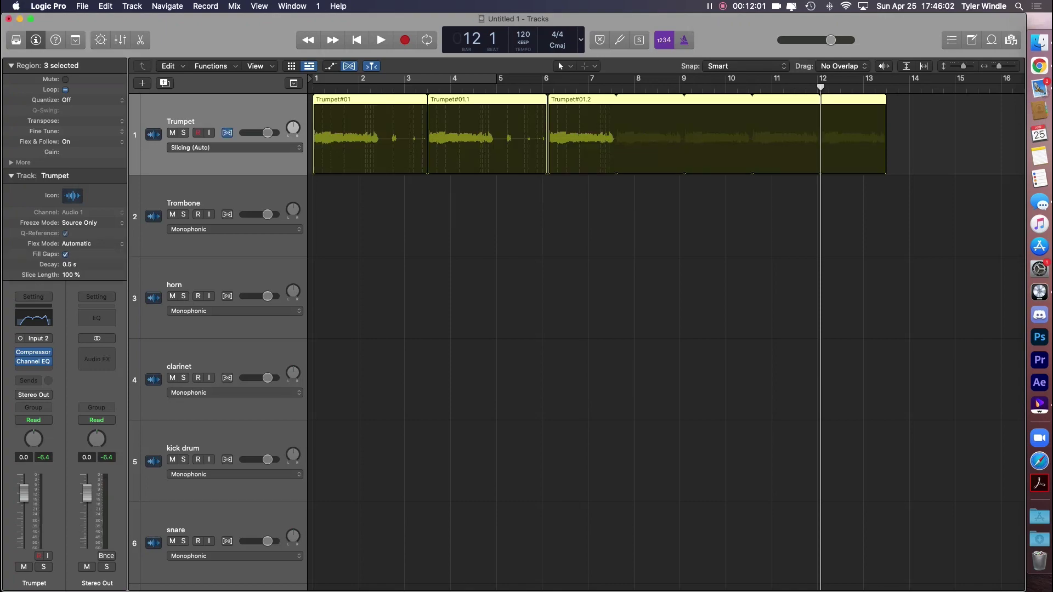
# Try transposing the three Trumpet regions by -12, play back the result, and clear the transposition.
pyautogui.moveTo(93, 121); pyautogui.dragTo(94, 130)
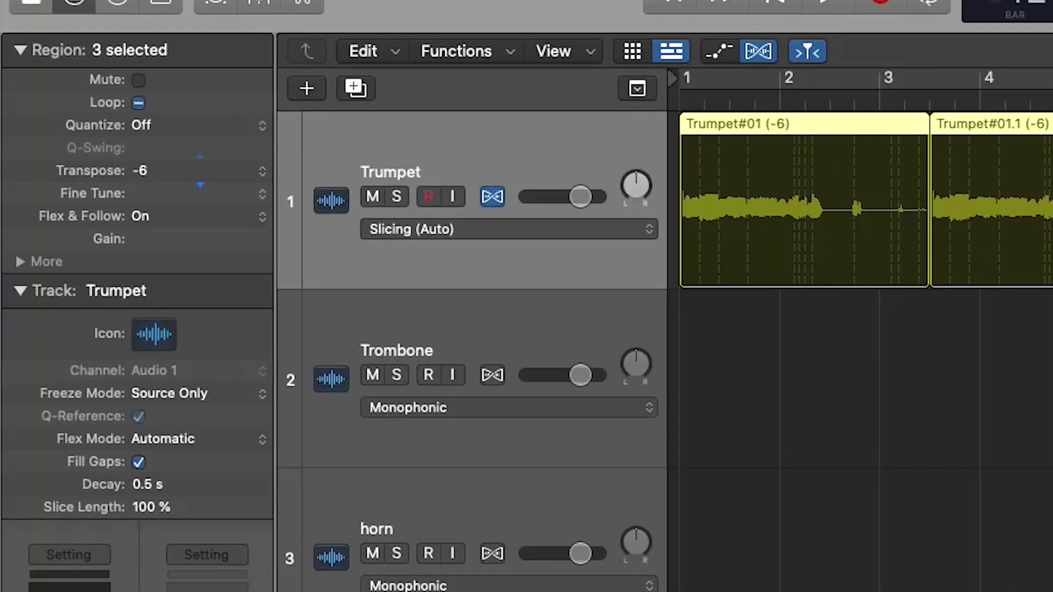
pyautogui.moveTo(200, 171); pyautogui.dragTo(200, 184)
pyautogui.moveTo(311, 223); pyautogui.dragTo(311, 227)
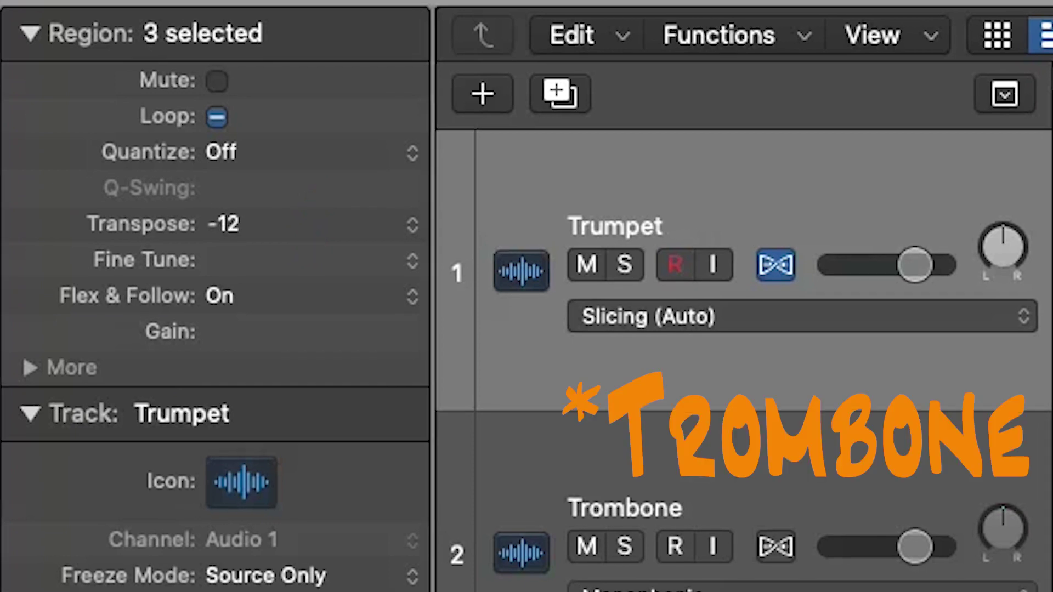
pyautogui.press('space')
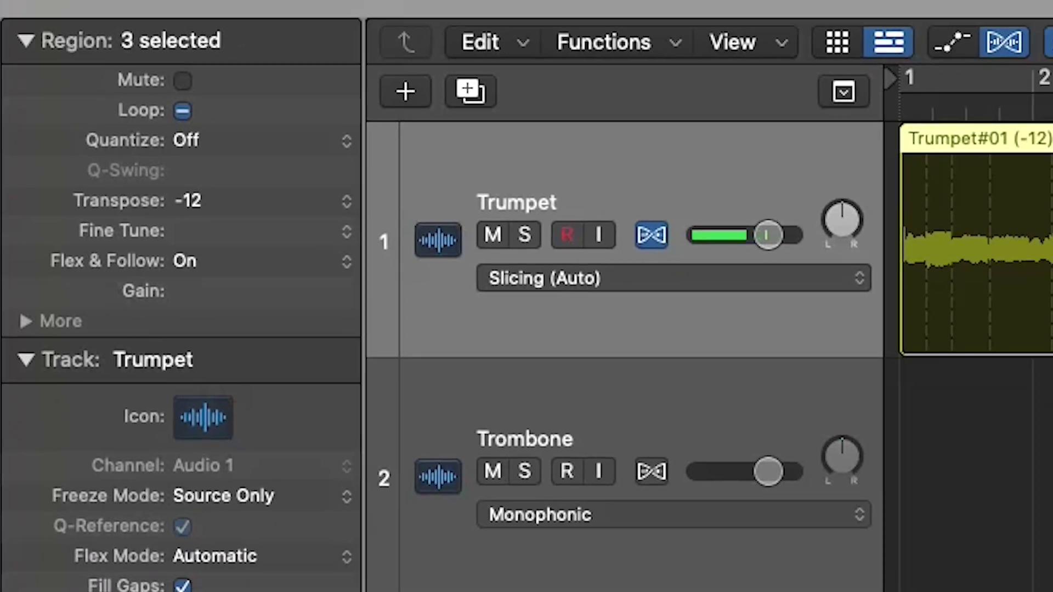
pyautogui.moveTo(313, 224); pyautogui.dragTo(313, 217)
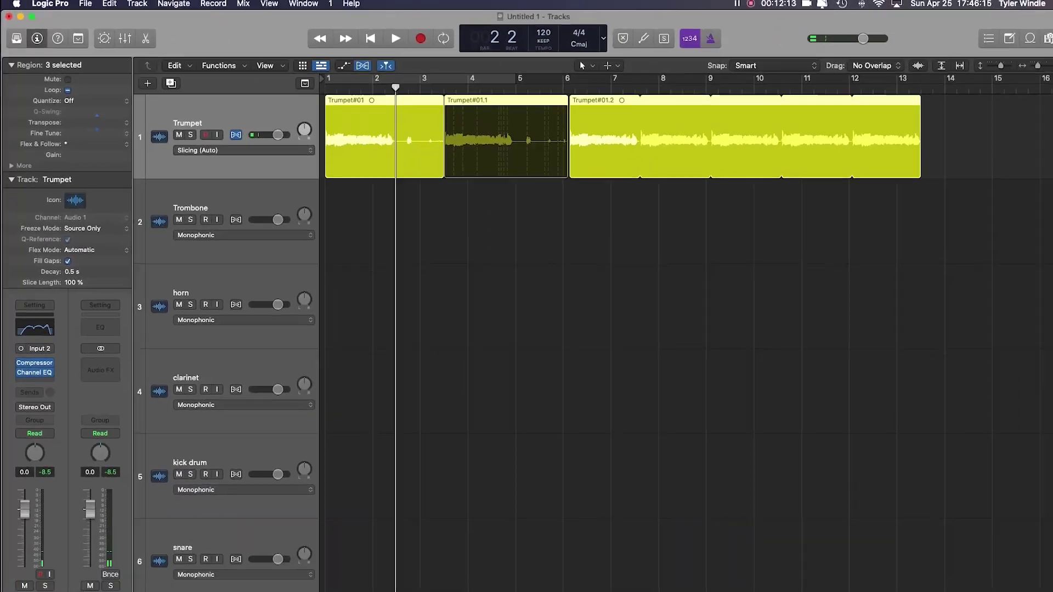
# Split the first Trumpet region with the Scissors Tool at two points between bar 2 and 2 3, isolating the short final note.
pyautogui.click(585, 65)
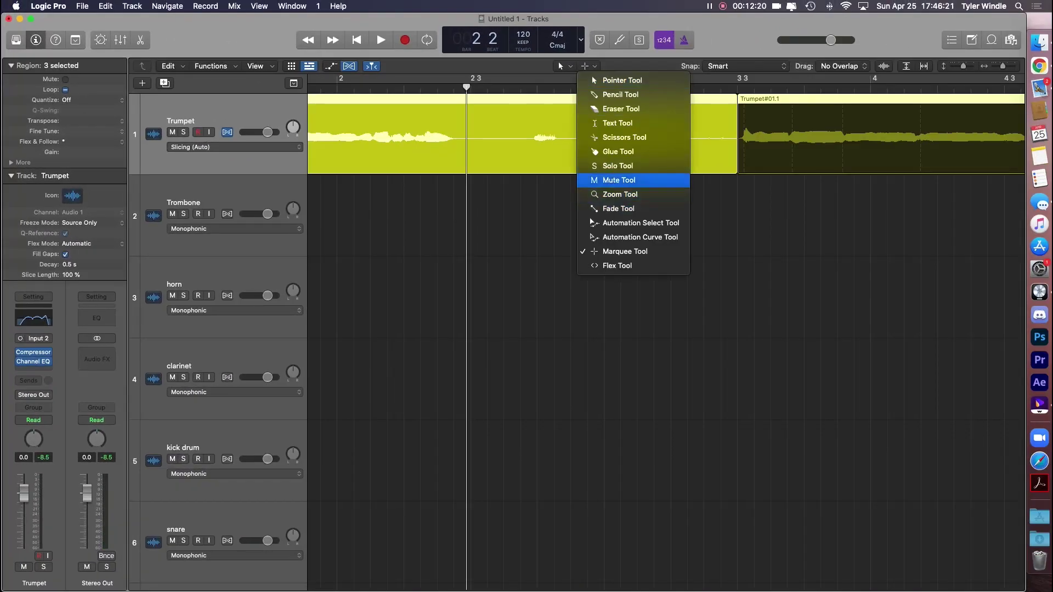
pyautogui.click(663, 137)
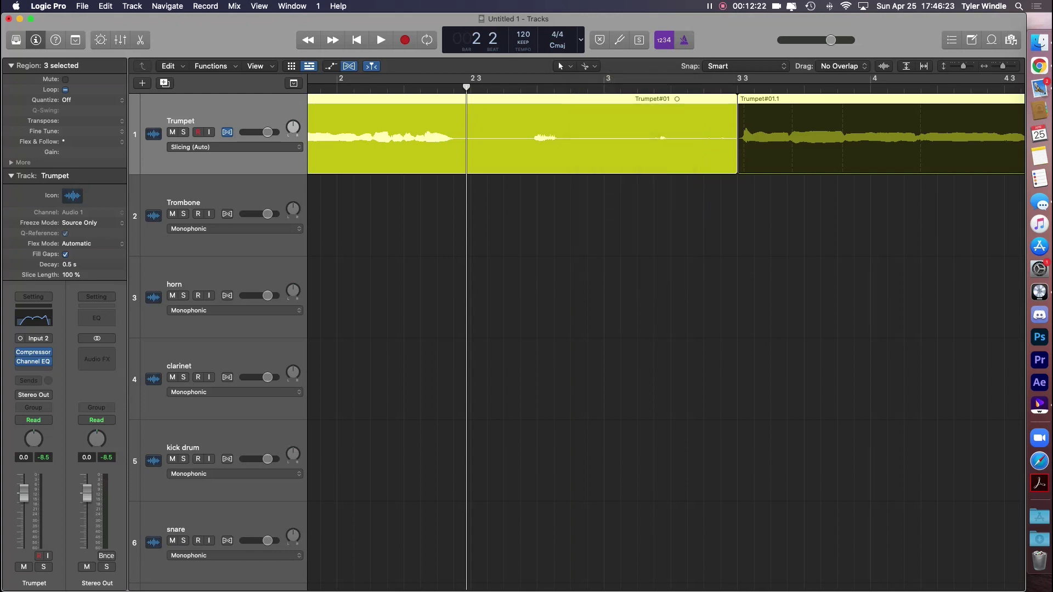
pyautogui.keyDown('super'); pyautogui.click(412, 134); pyautogui.keyUp('super')
pyautogui.keyDown('super'); pyautogui.click(453, 134); pyautogui.keyUp('super')
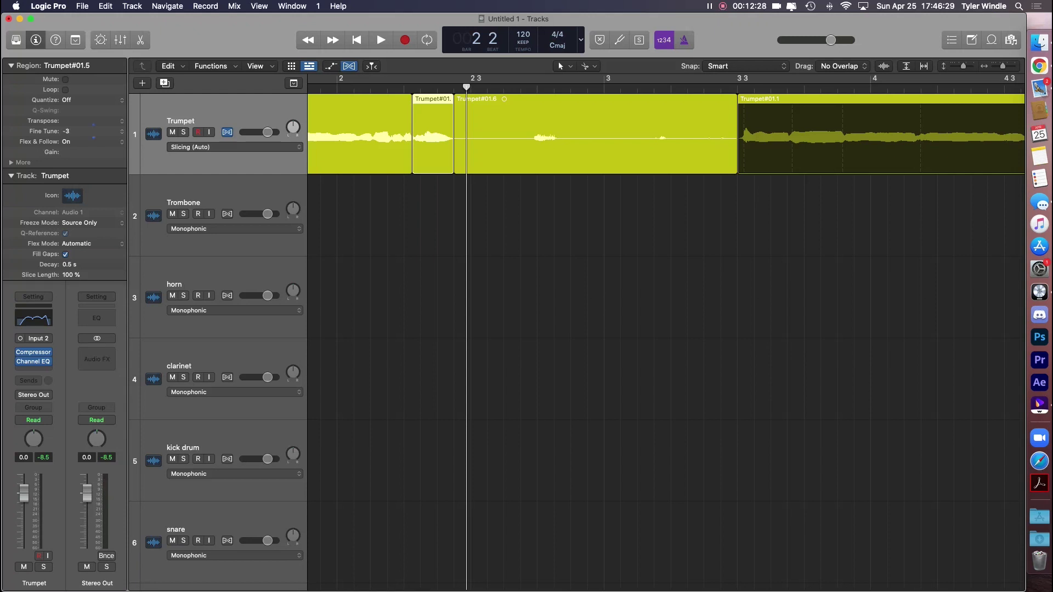
# Set the isolated Trumpet#01.5 region's fine tune to -7 and play the passage back.
pyautogui.press('space')
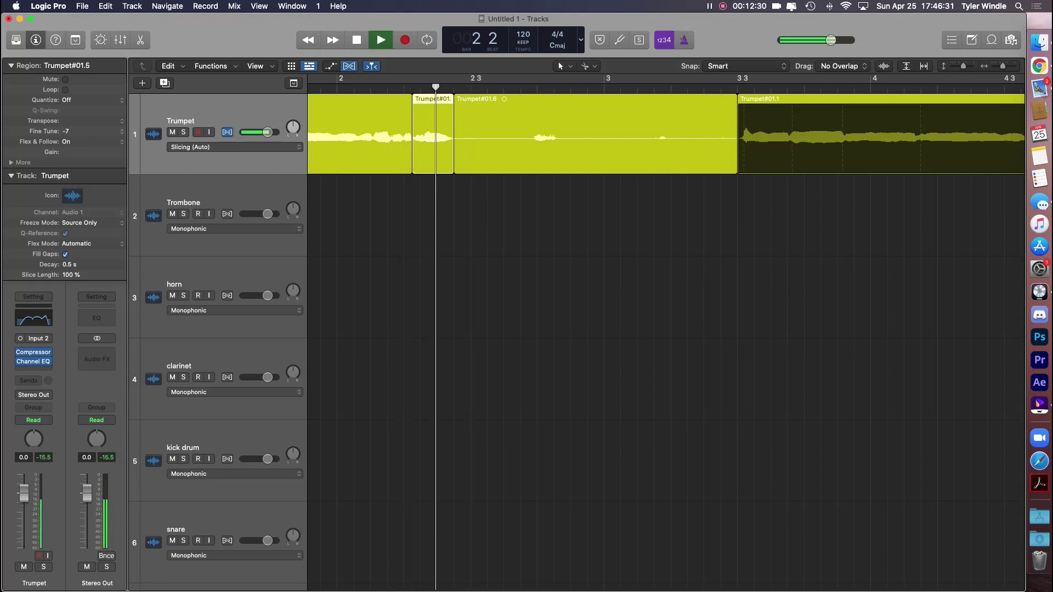
pyautogui.press('space')
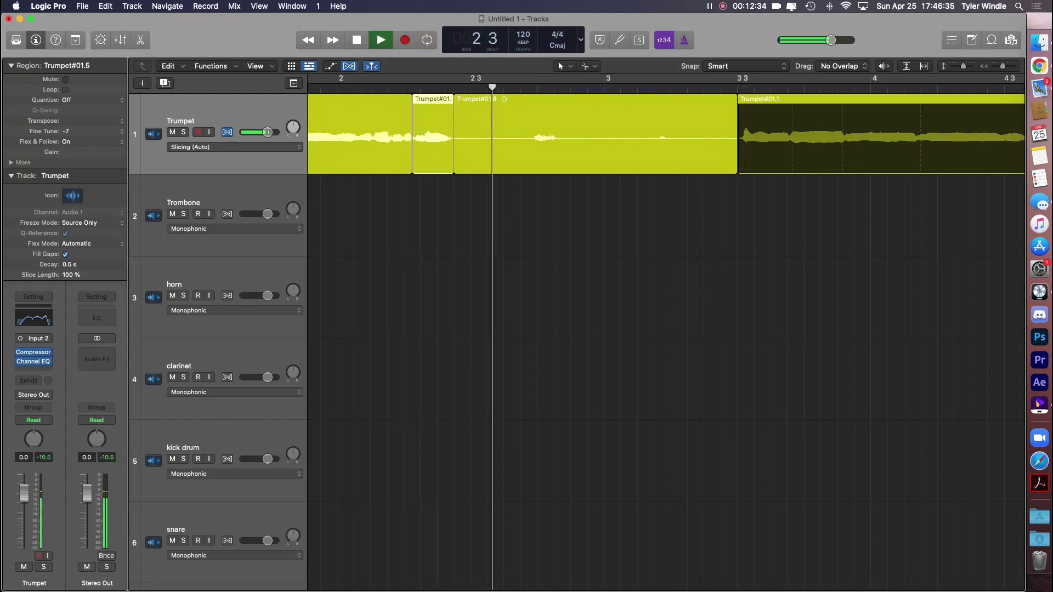
pyautogui.press('space')
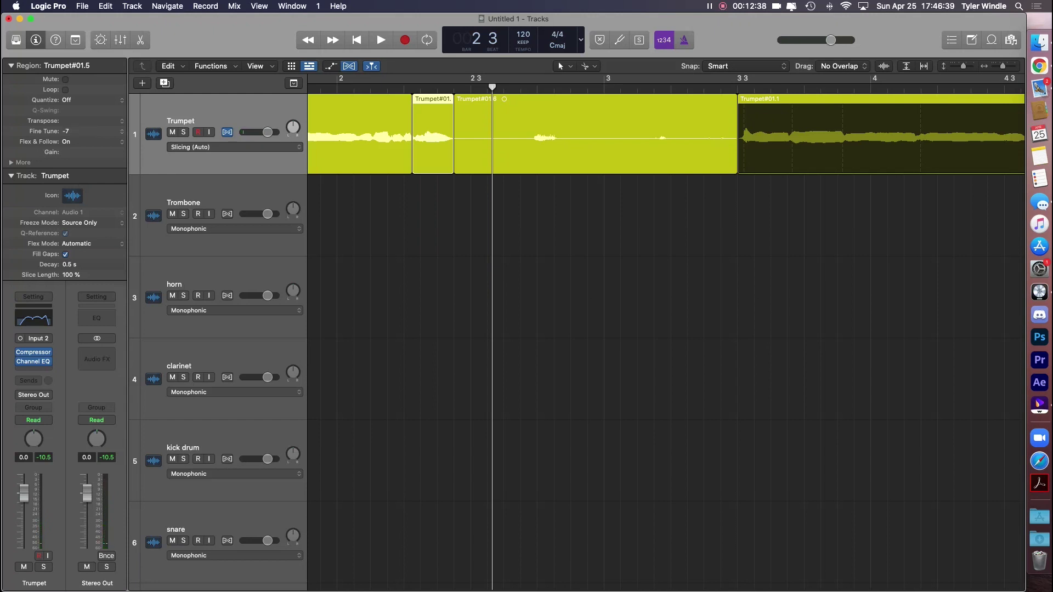
# Reveal the additional region parameters and examine the Fade In field and its Speed Up alternative for region Trumpet#01.3.
pyautogui.hscroll(-10, 667, 329)
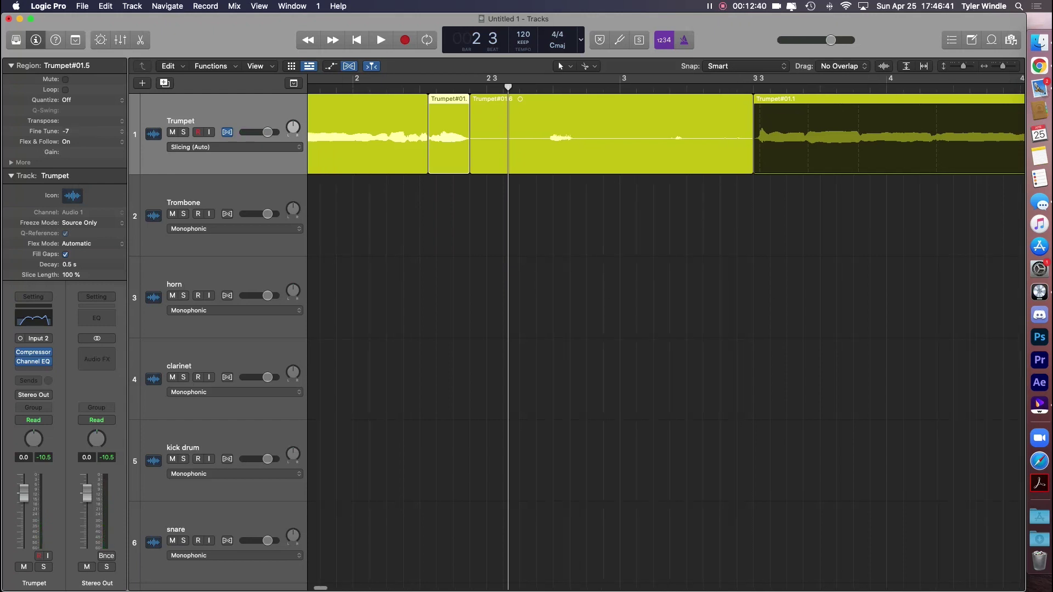
pyautogui.hscroll(-10, 667, 329)
pyautogui.scroll(-5, 667, 329)
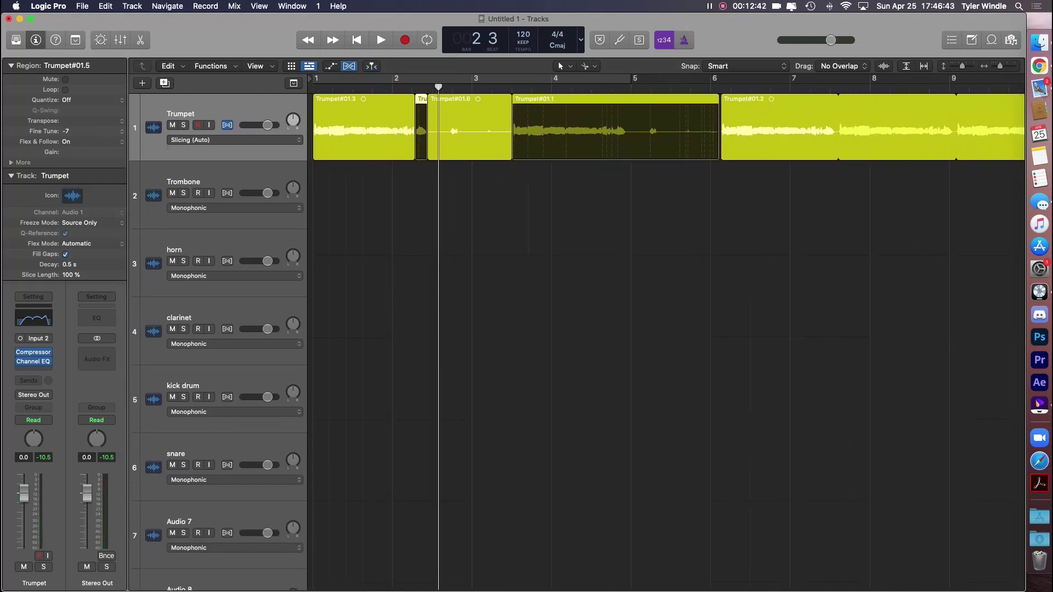
pyautogui.click(11, 163)
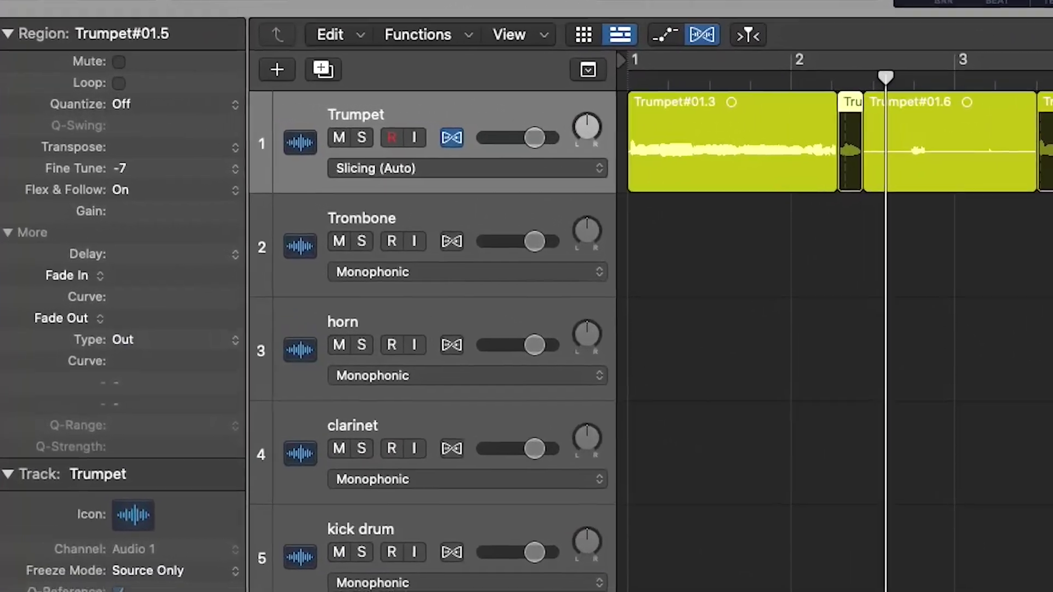
pyautogui.click(461, 124)
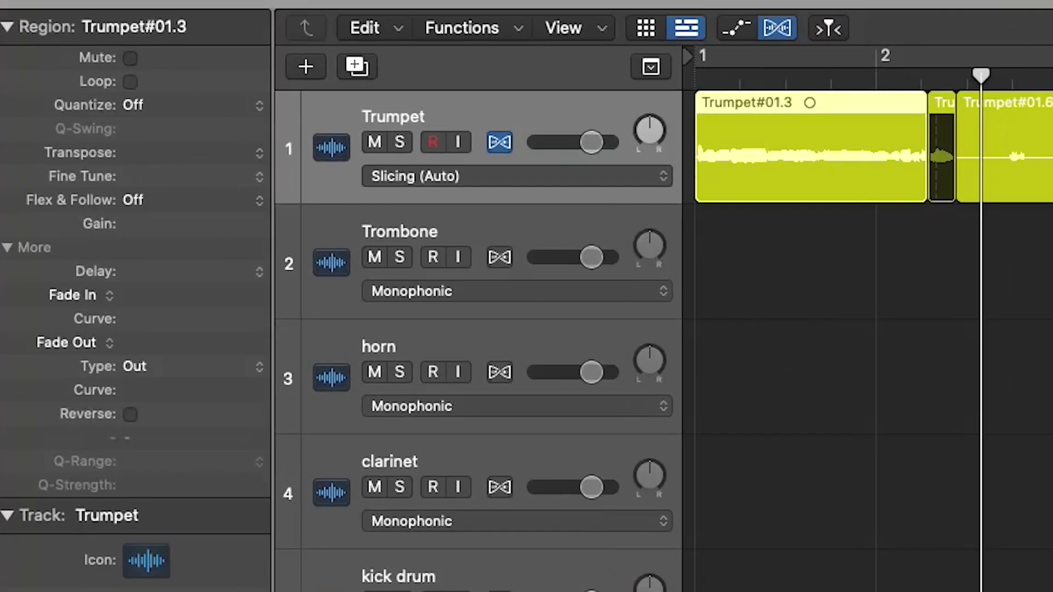
pyautogui.doubleClick(159, 295)
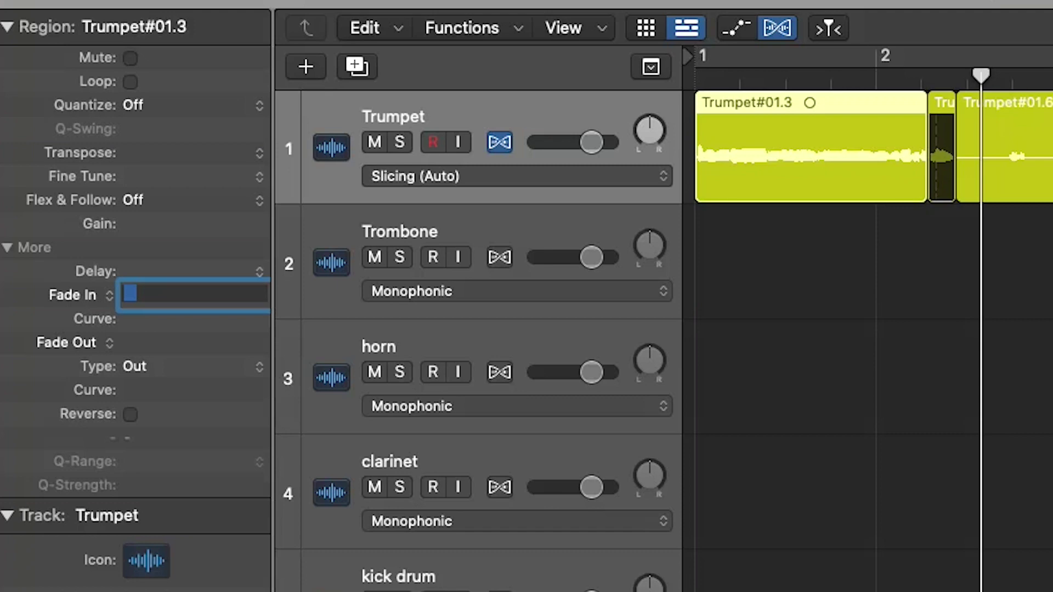
pyautogui.press('Escape')
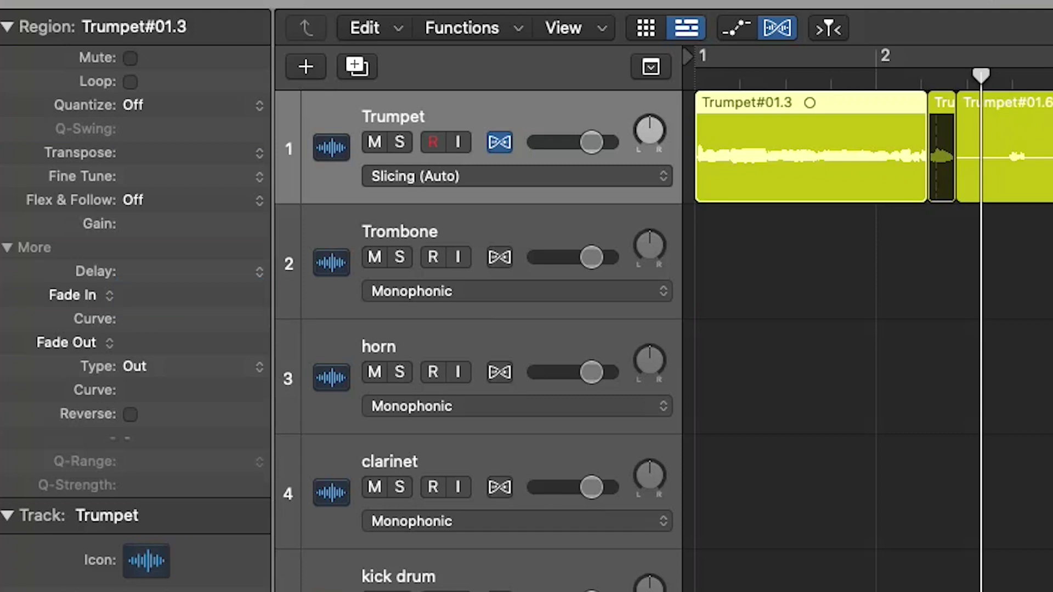
pyautogui.click(259, 272)
pyautogui.click(83, 296)
pyautogui.click(83, 296)
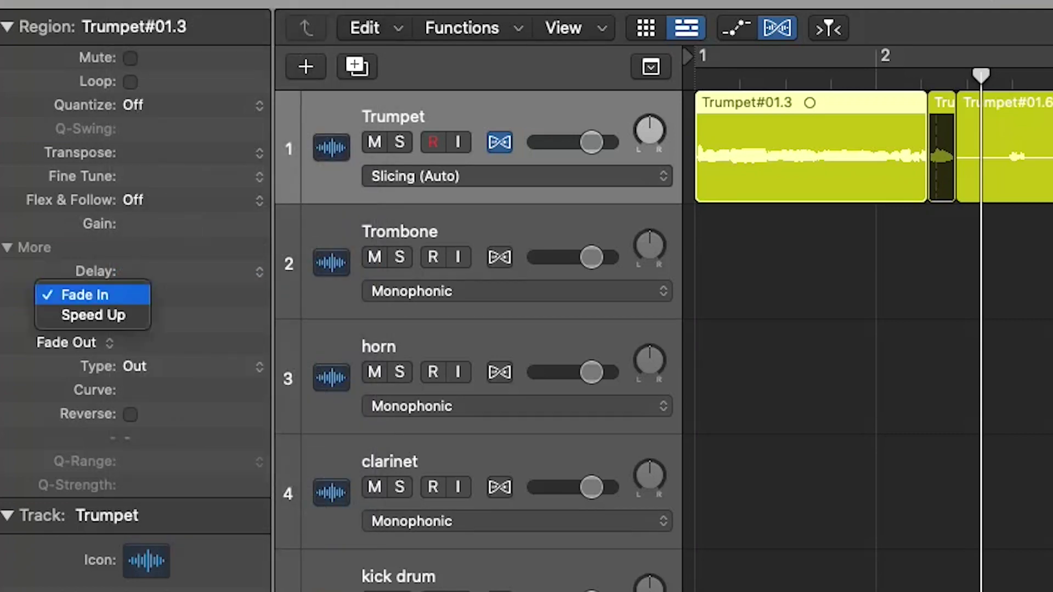
pyautogui.press('Escape')
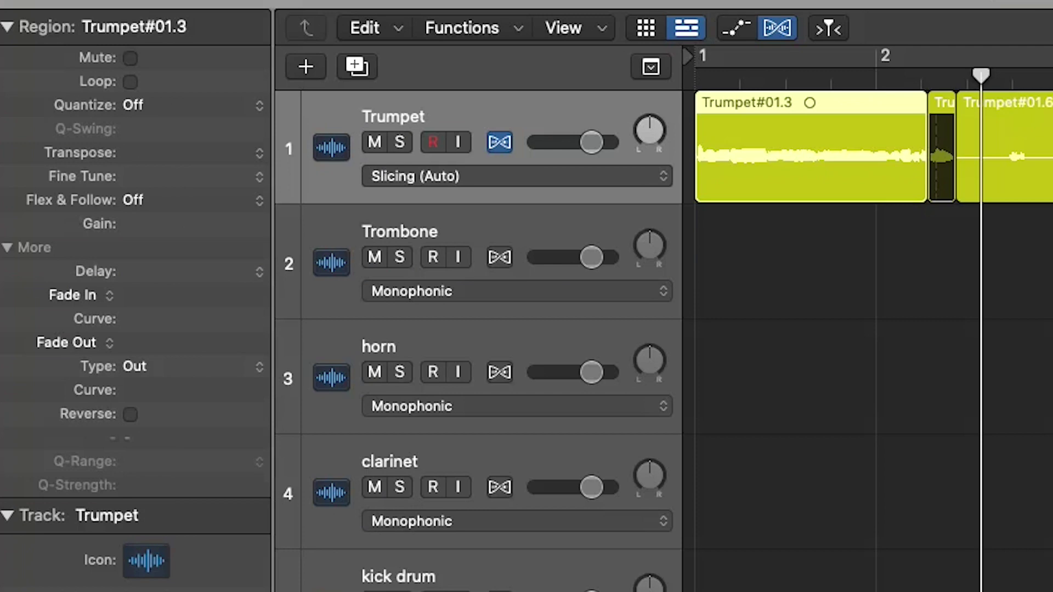
# Change Trumpet#01.3's fade-out to Slow Down with a value of 500 and play it back.
pyautogui.click(66, 343)
pyautogui.click(61, 360)
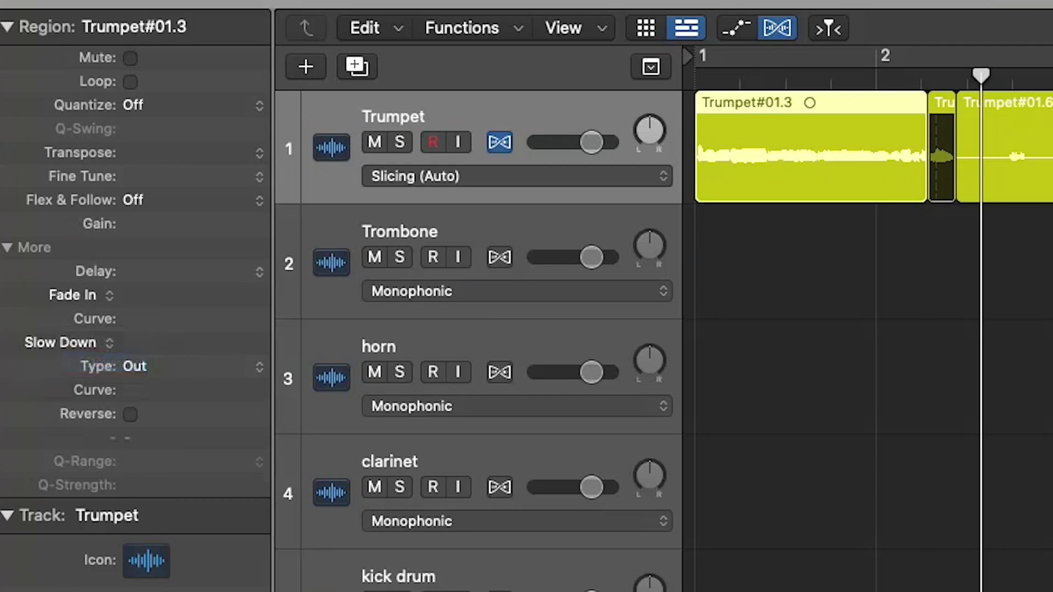
pyautogui.doubleClick(144, 342)
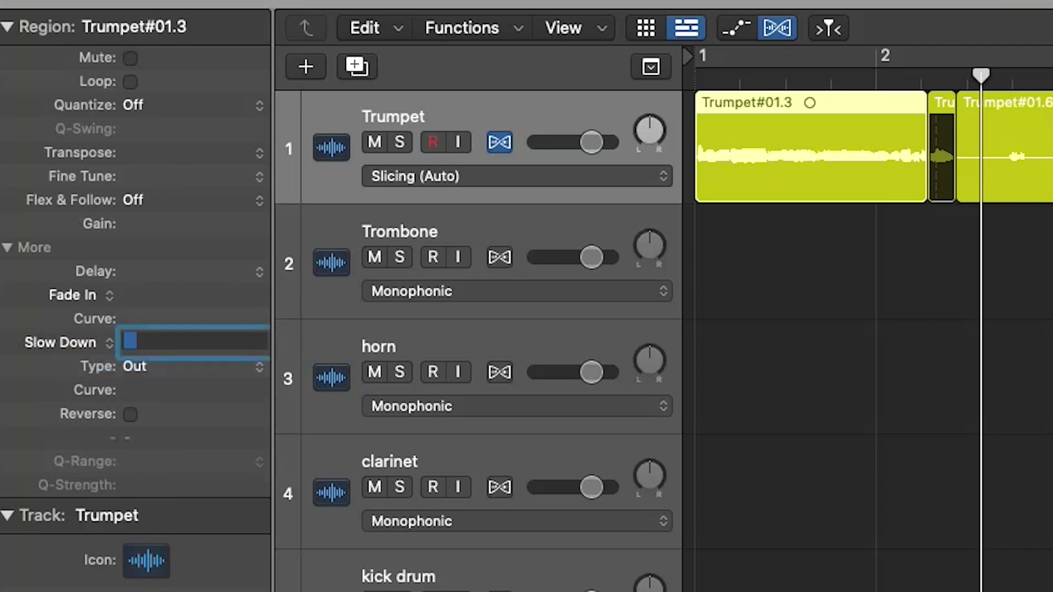
pyautogui.press('Return')
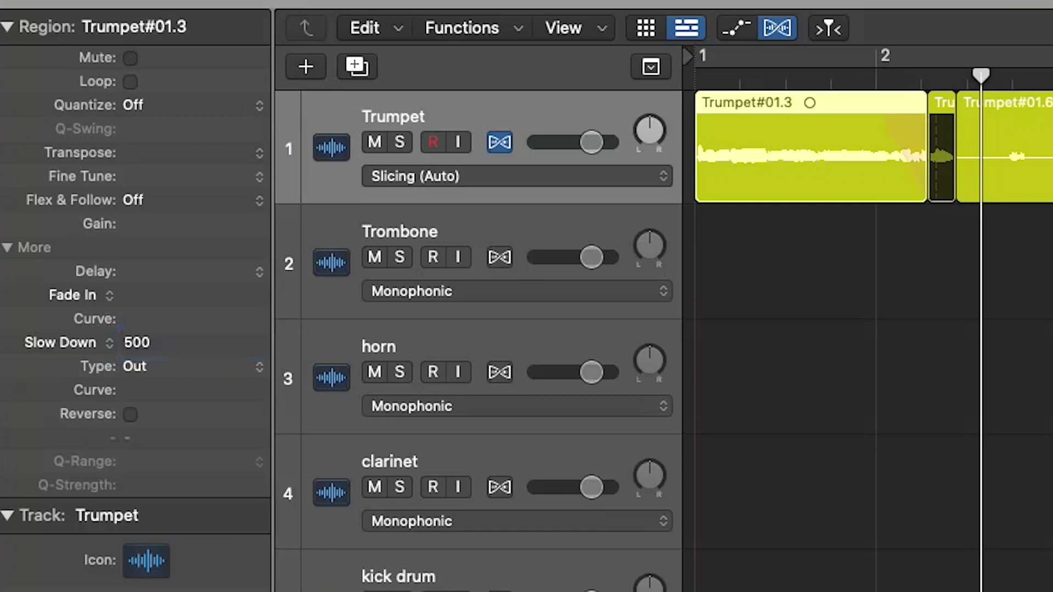
pyautogui.press('space')
pyautogui.press('Return')
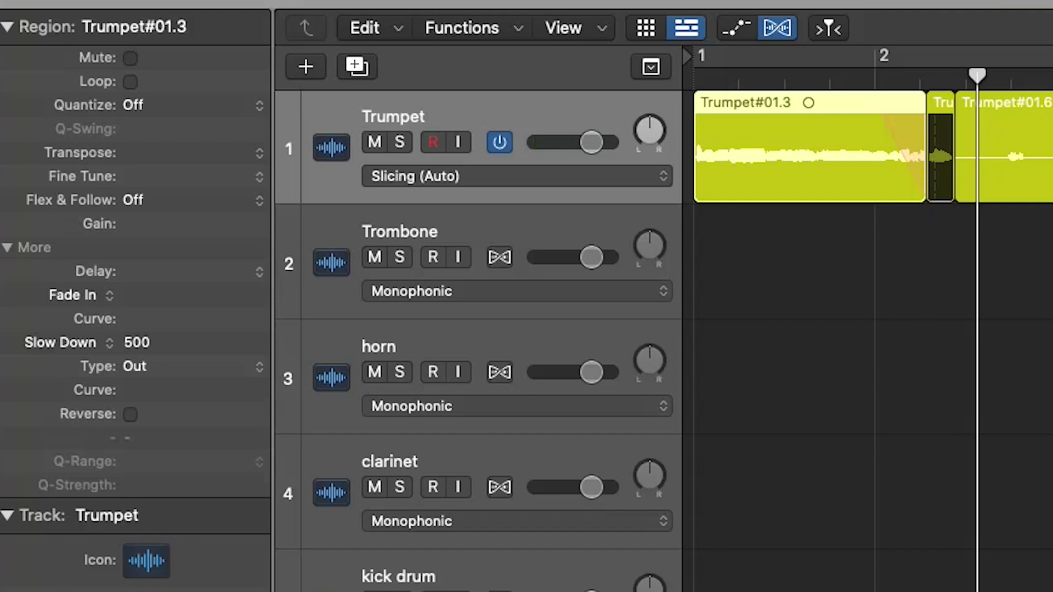
# Try playing the slow-down with Flex turned off on the Trumpet track, and turn Flex back on.
pyautogui.press('super+z')
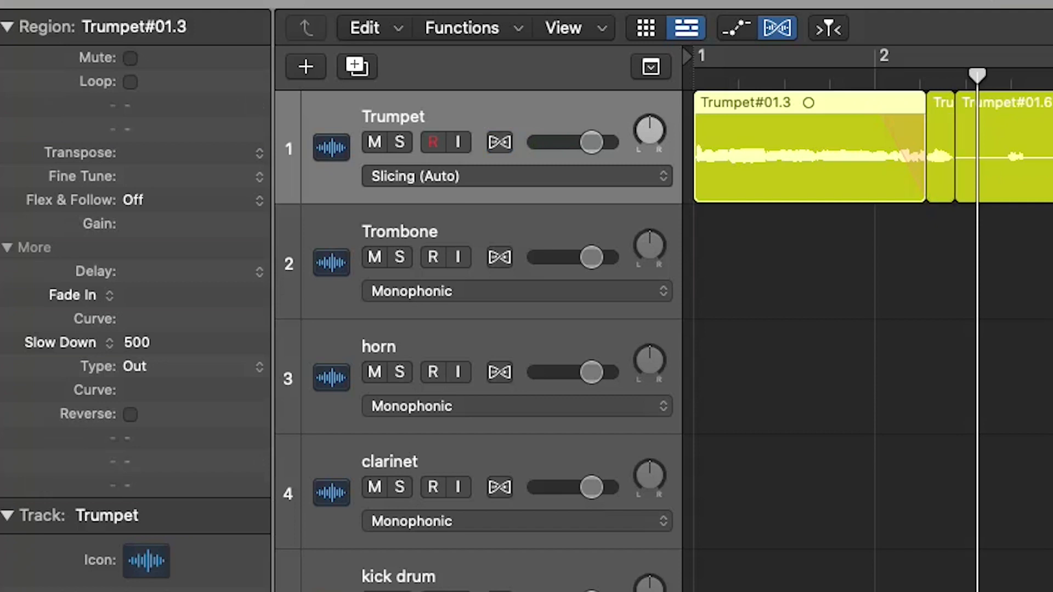
pyautogui.press('space')
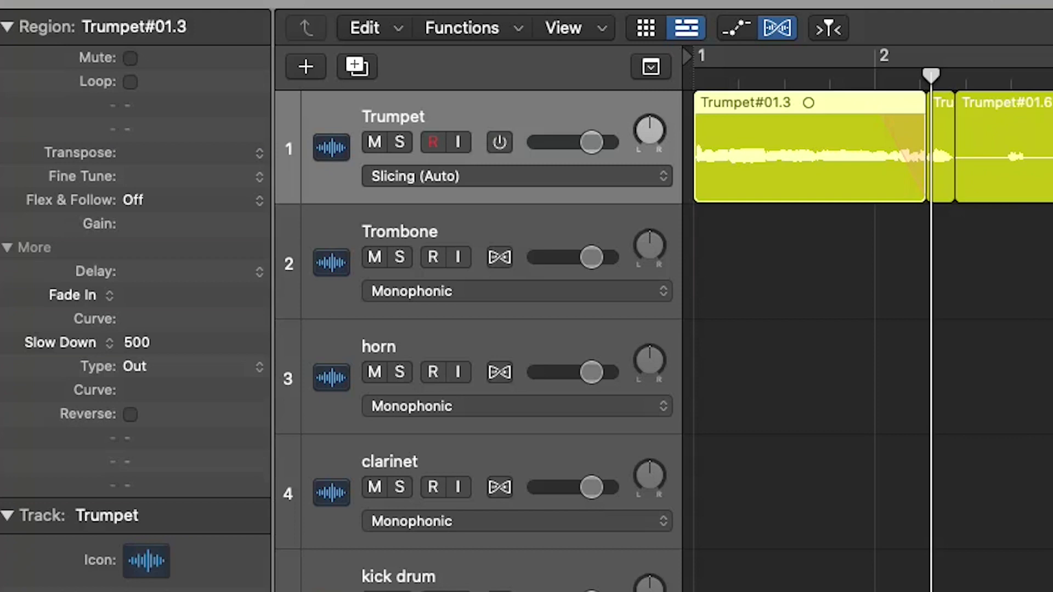
pyautogui.press('super+shift+z')
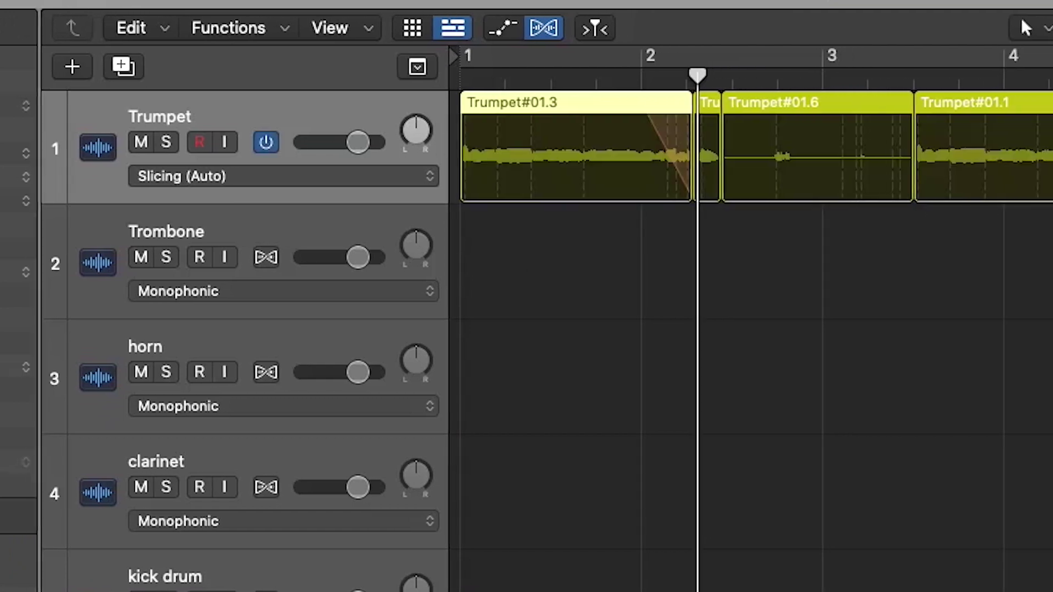
# Stretch the end of the short Trumpet#01.5 region to just past 2 3 3 and play it back.
pyautogui.press('Right')
pyautogui.press('super+Right')
pyautogui.press('super+Right')
pyautogui.press('super+Right')
pyautogui.press('super+Right')
pyautogui.press('super+Right')
pyautogui.press('super+Right')
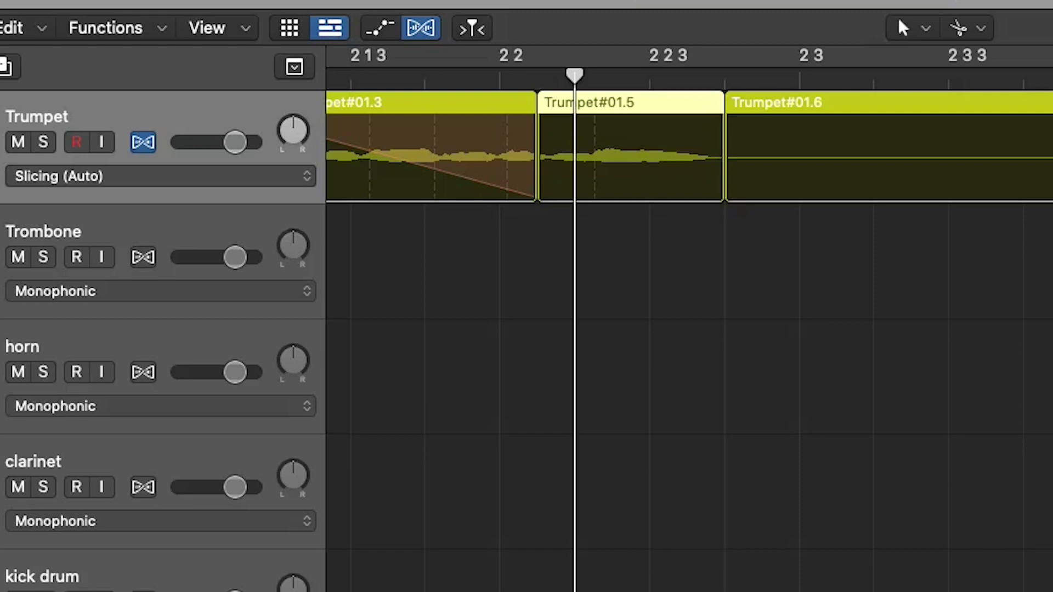
pyautogui.moveTo(723, 198); pyautogui.dragTo(1011, 208)
pyautogui.press('space')
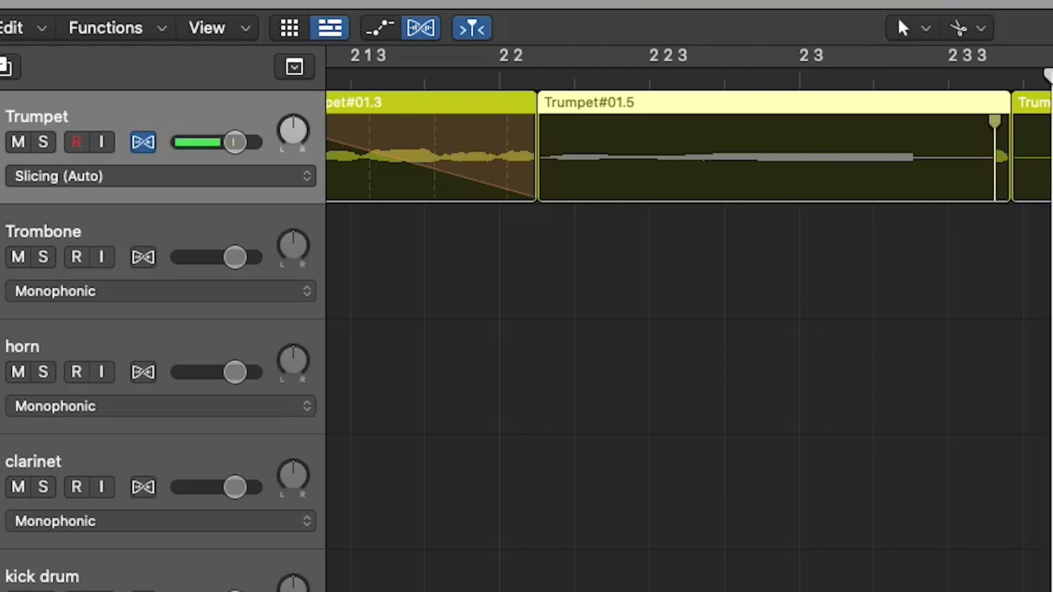
# Choose Flex Time - Polyphonic as the Trumpet track's Flex mode.
pyautogui.hscroll(-1, 689, 329)
pyautogui.click(137, 117)
pyautogui.click(137, 176)
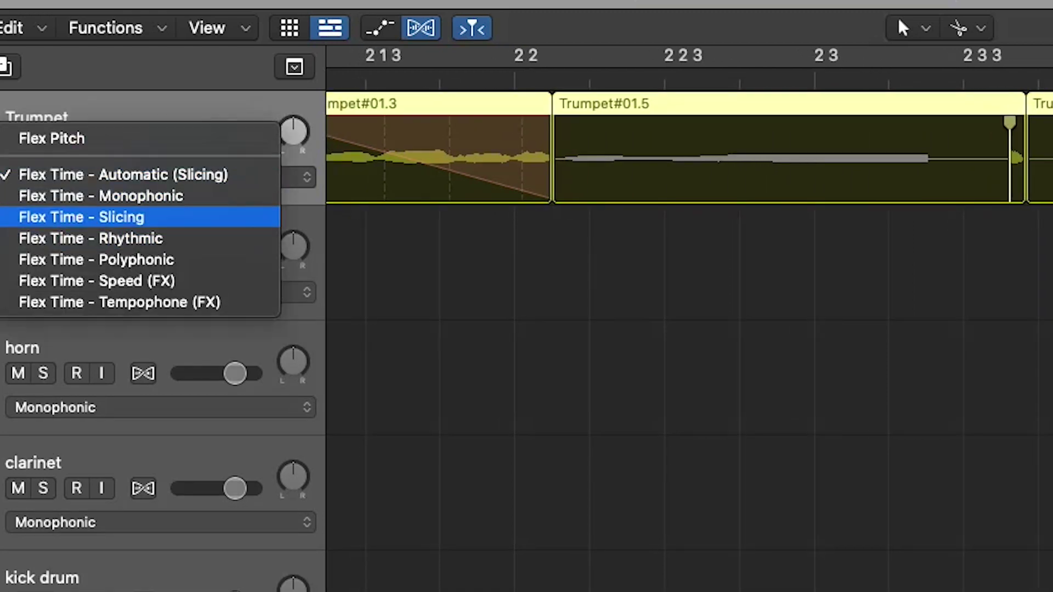
pyautogui.click(96, 260)
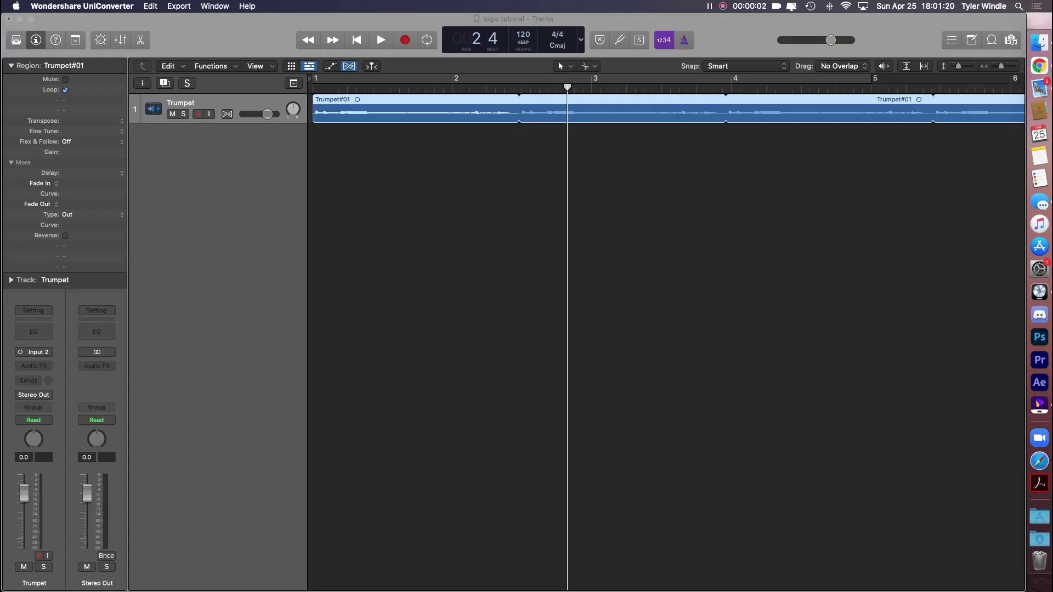
# Shorten the logic tutorial project by moving its end marker back to bar 10.
pyautogui.press('super+Left')
pyautogui.press('super+Left')
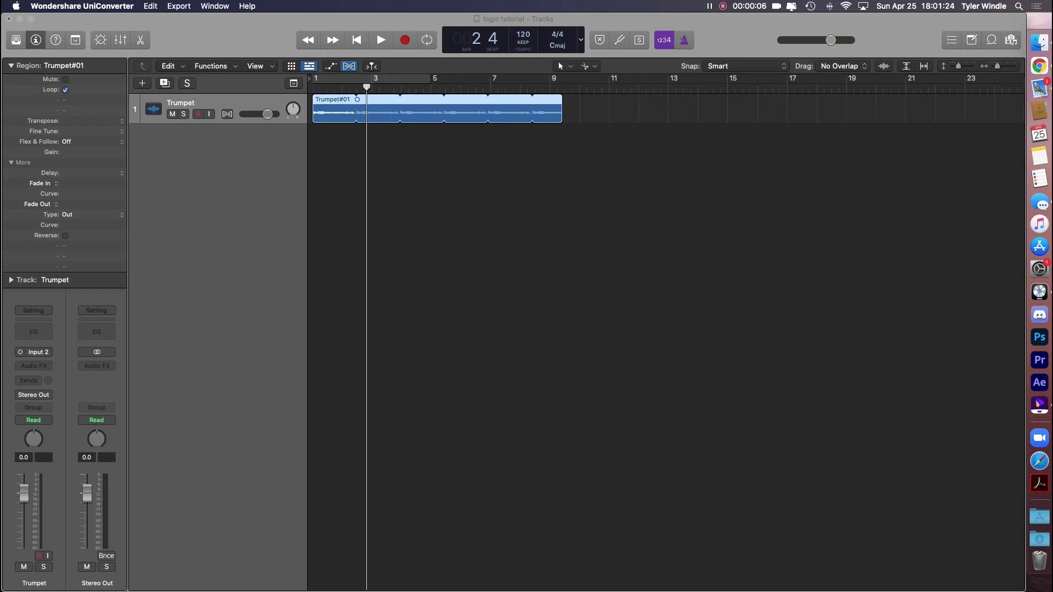
pyautogui.click(549, 263)
pyautogui.press('super+Left')
pyautogui.press('super+Left')
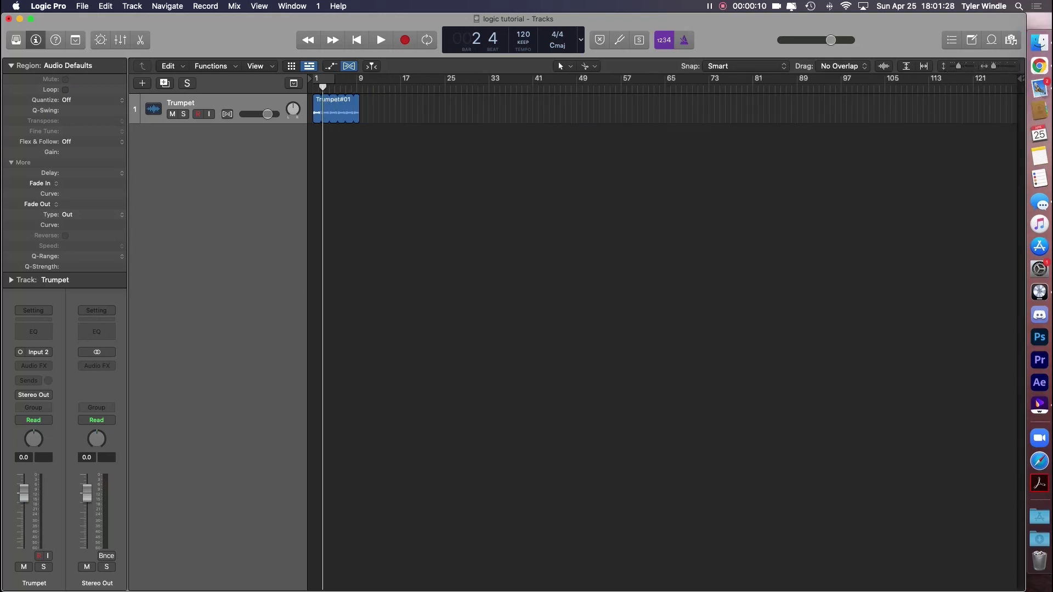
pyautogui.moveTo(994, 79)
pyautogui.mouseDown()
pyautogui.moveTo(321, 79)
pyautogui.moveTo(365, 79)
pyautogui.mouseUp()
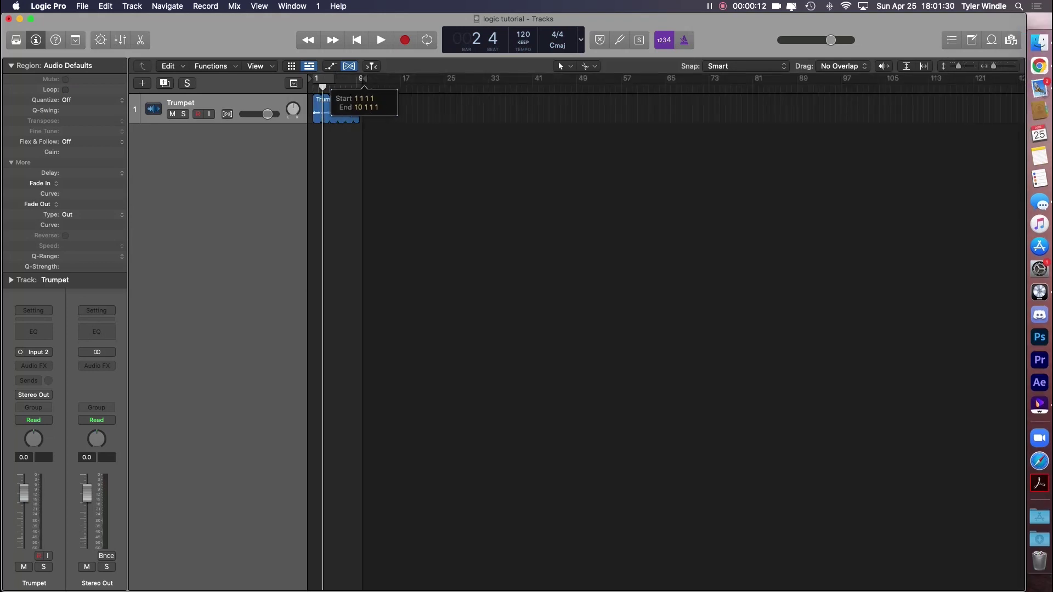
# Play the end of the looped Trumpet region and trim the project end marker to about 9 3 4.
pyautogui.press('super+Right')
pyautogui.press('super+Left')
pyautogui.click(941, 88)
pyautogui.press('space')
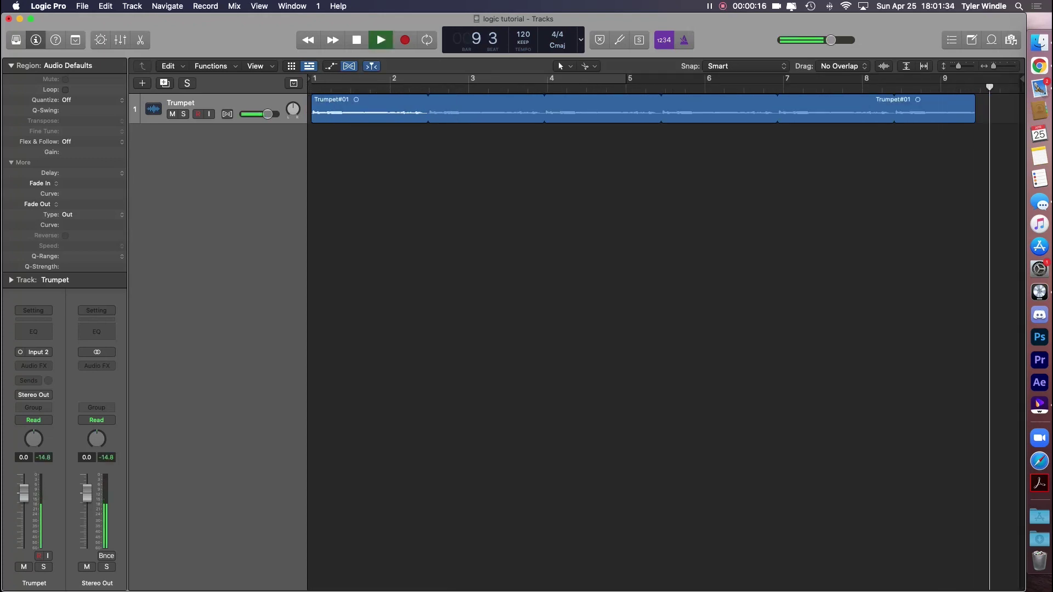
pyautogui.moveTo(1020, 82)
pyautogui.mouseDown()
pyautogui.moveTo(879, 80)
pyautogui.moveTo(998, 80)
pyautogui.mouseUp()
pyautogui.click(932, 83)
pyautogui.press('space')
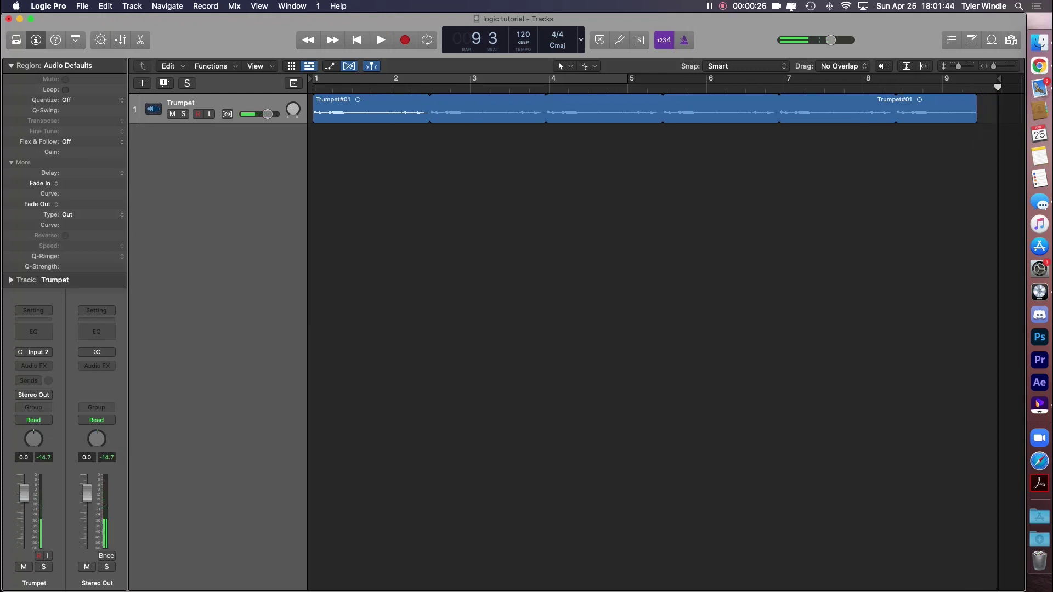
# Set up a bounce of the project with PCM enabled alongside MP3, and display the MP3 encoding options.
pyautogui.click(82, 6)
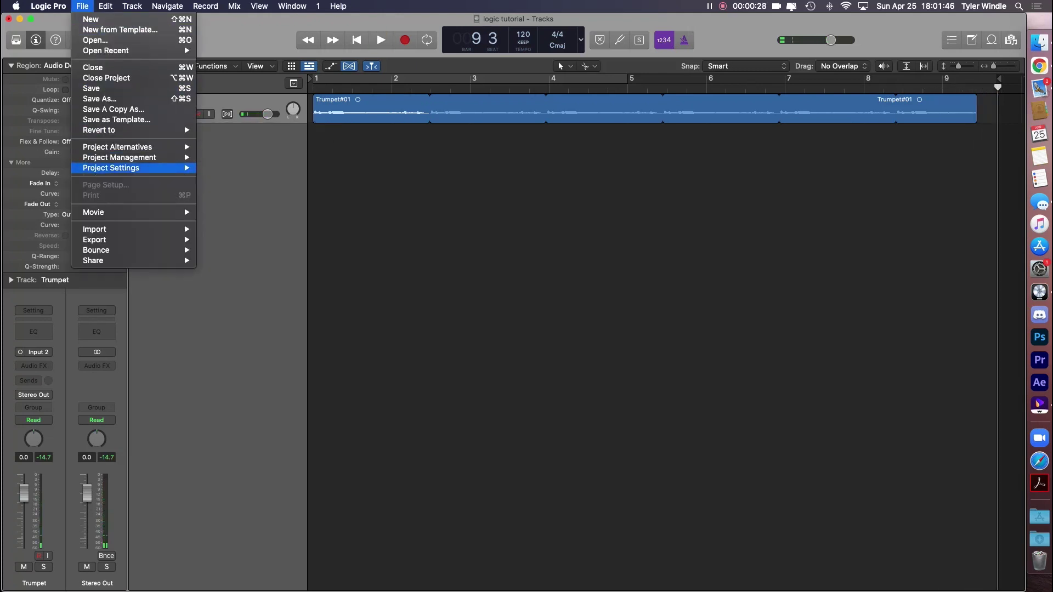
pyautogui.moveTo(131, 250)
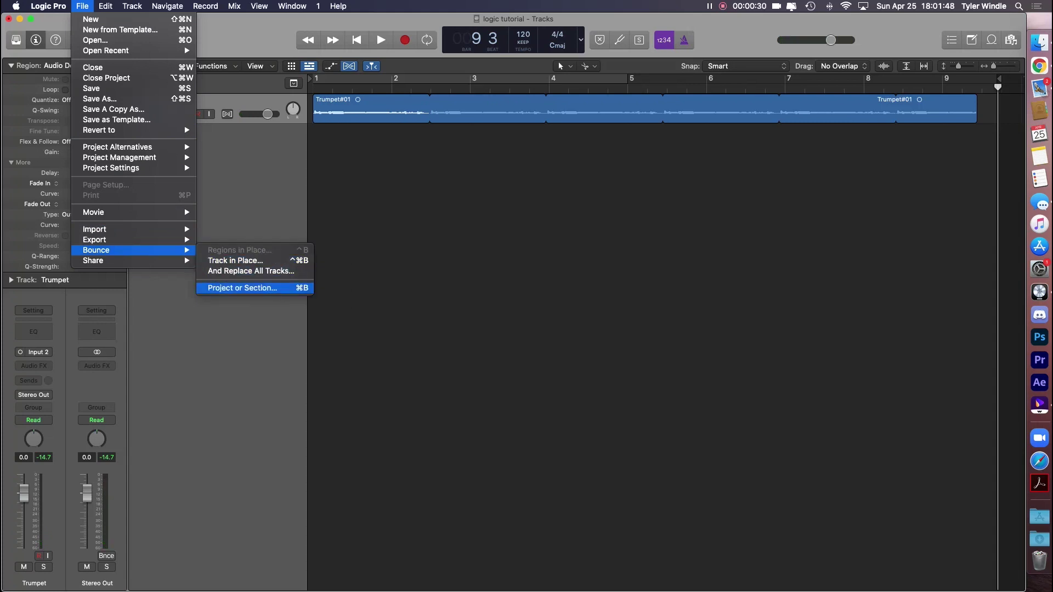
pyautogui.click(241, 288)
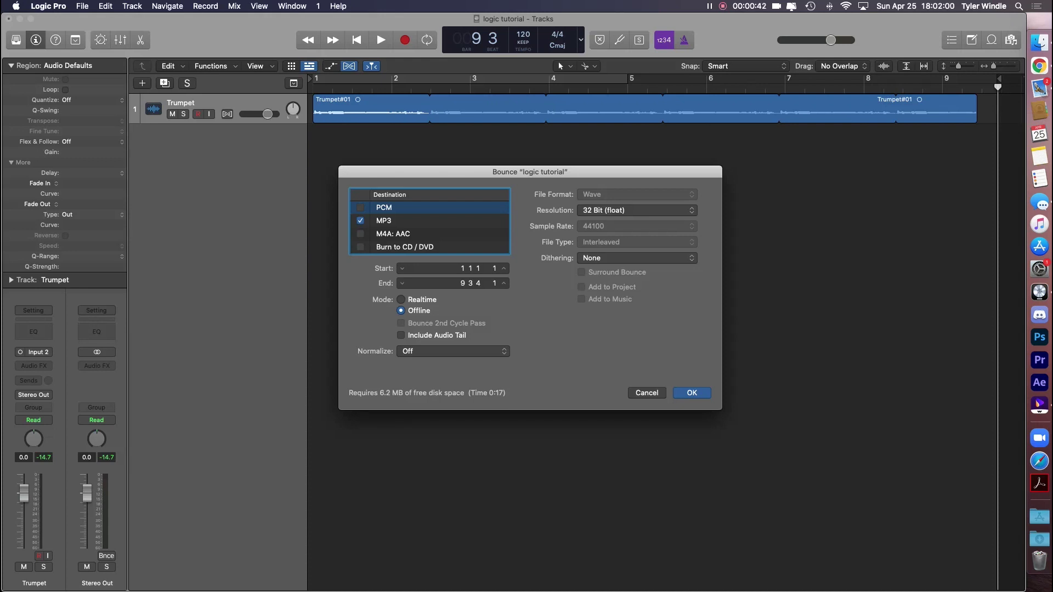
pyautogui.press('space')
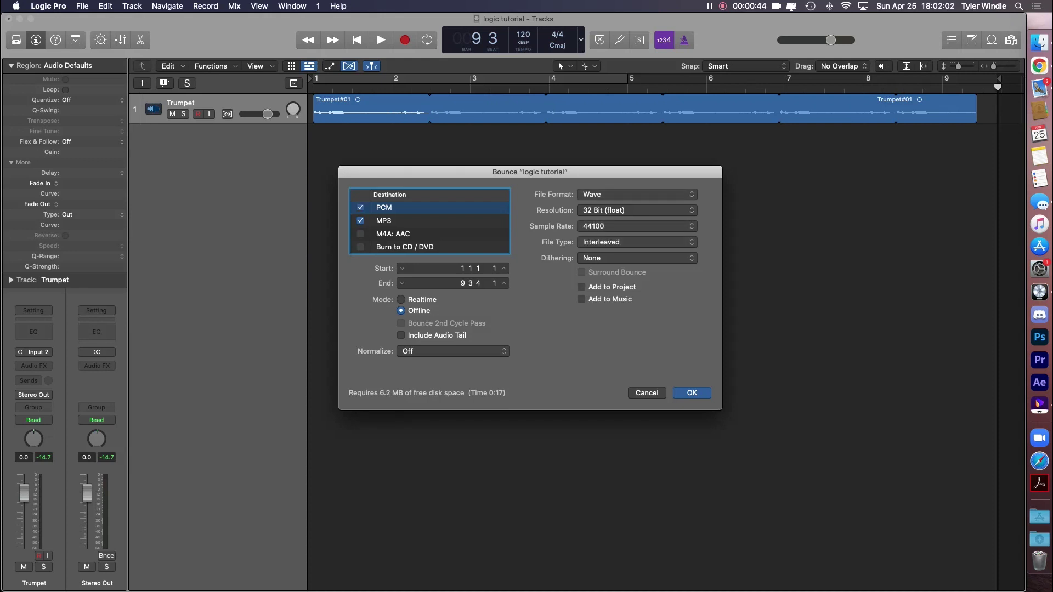
pyautogui.press('Down')
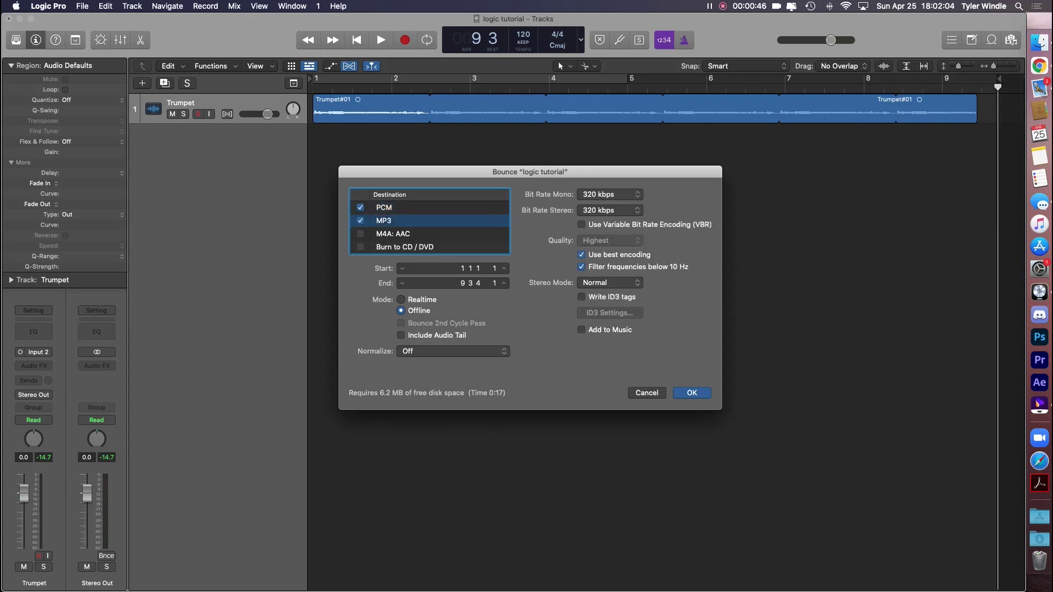